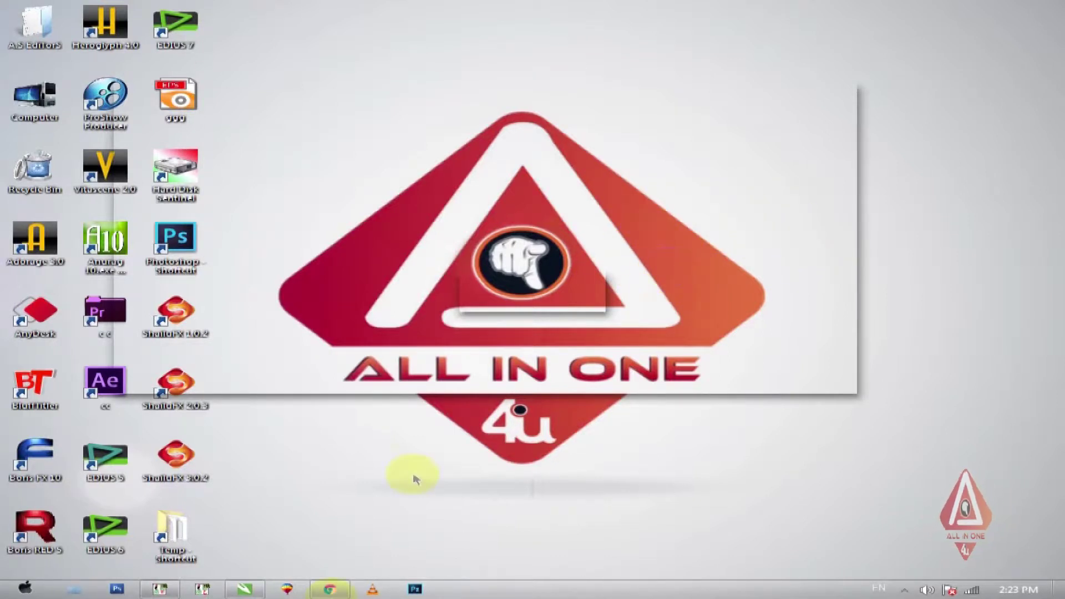
# - Subscribe to the All in one 4u channel on YouTube, then minimize the browser
pyautogui.click(331, 588)
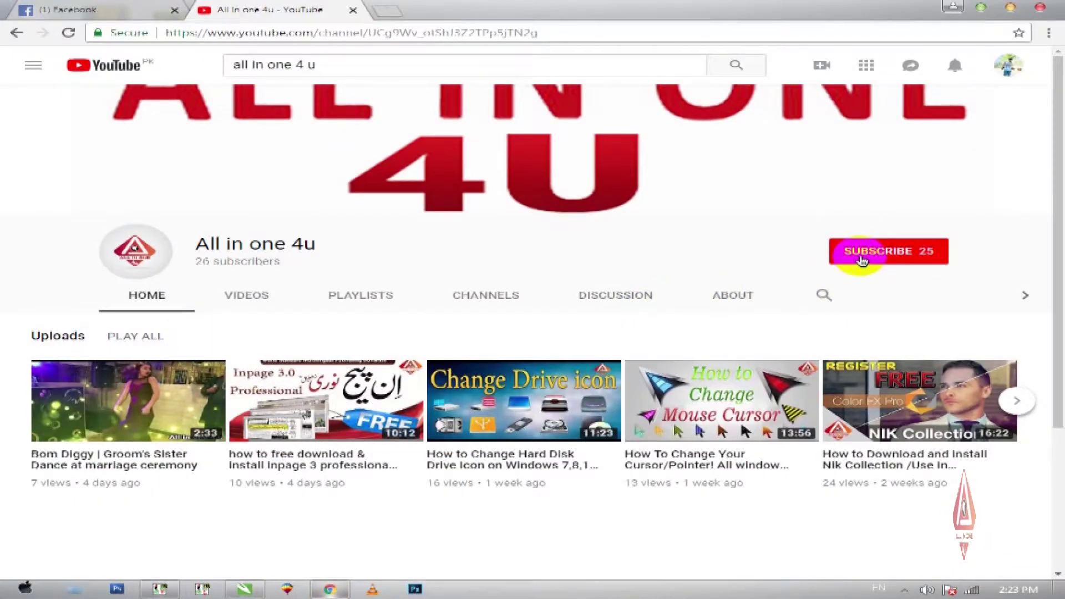
pyautogui.click(862, 260)
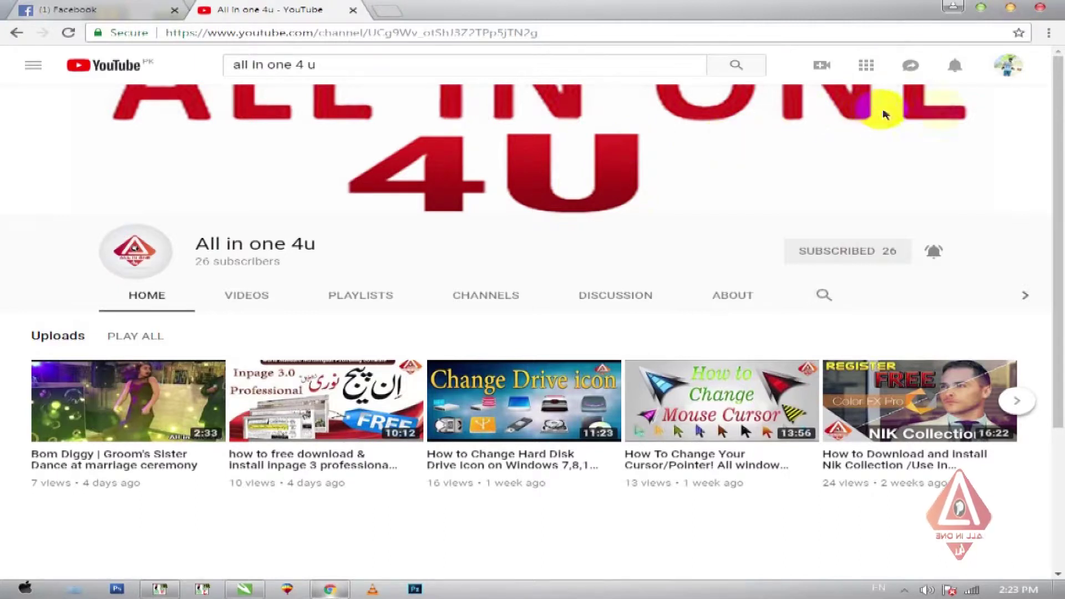
pyautogui.click(980, 10)
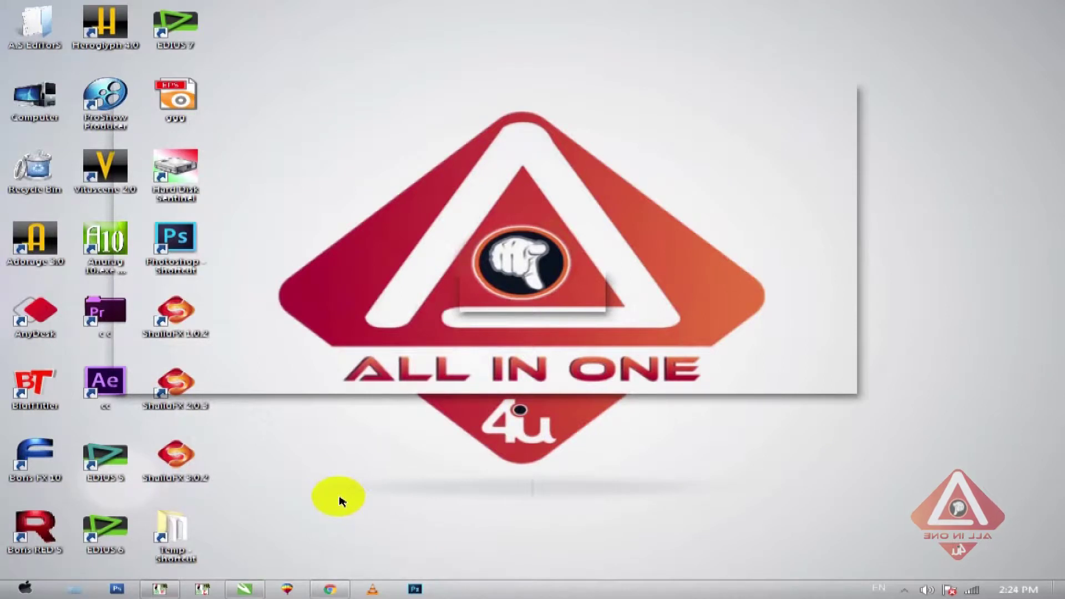
pyautogui.click(160, 589)
# - Start a new InPage document and type the Urdu name at 30 pt
pyautogui.hotkey('ctrl', 'n')
pyautogui.press('Return')
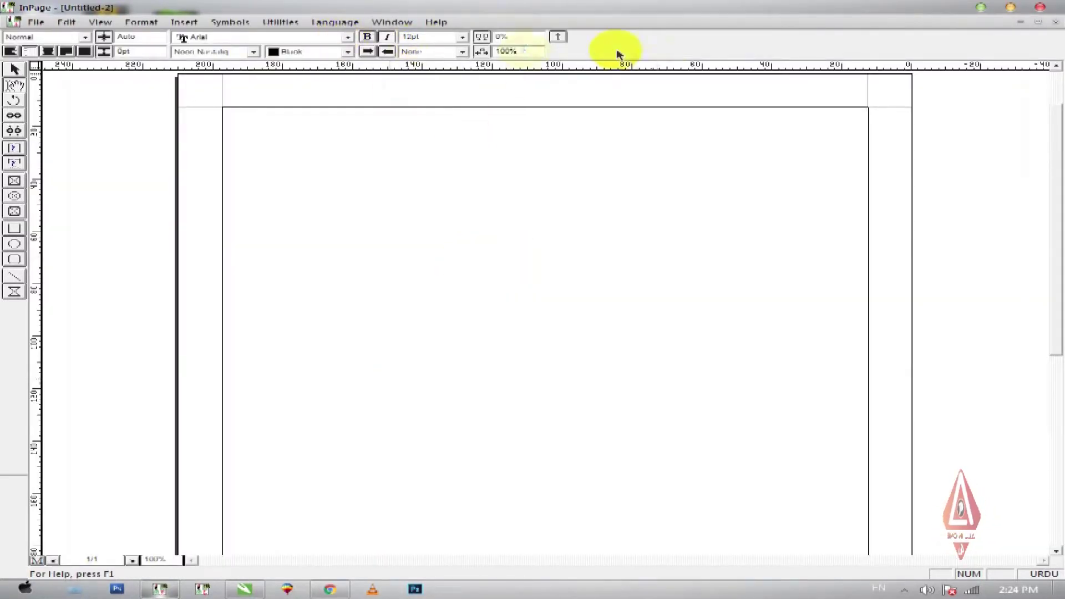
pyautogui.doubleClick(444, 37)
pyautogui.write('30')
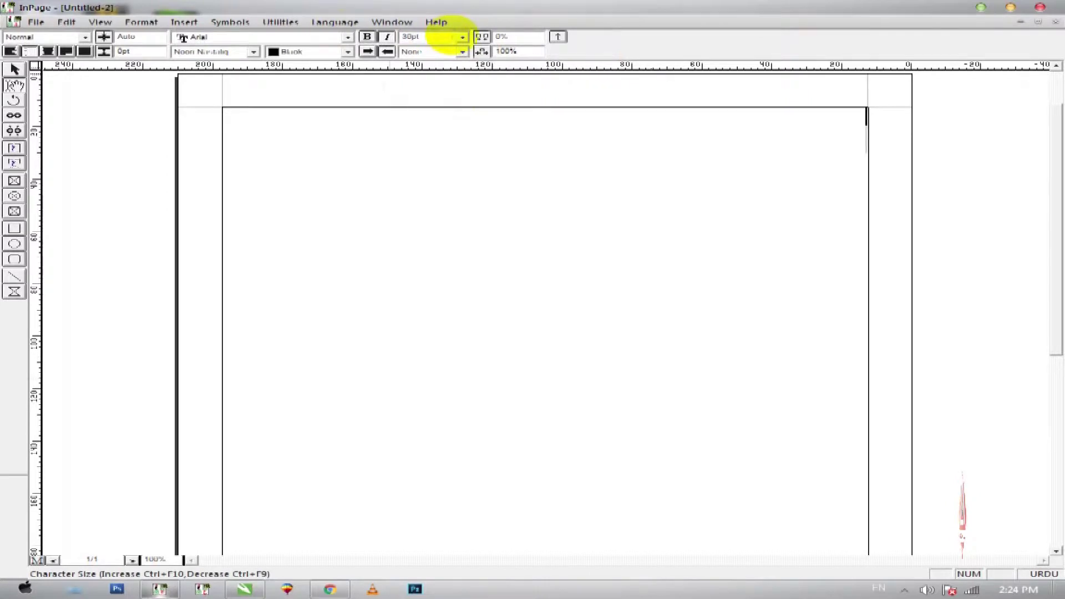
pyautogui.click(632, 202)
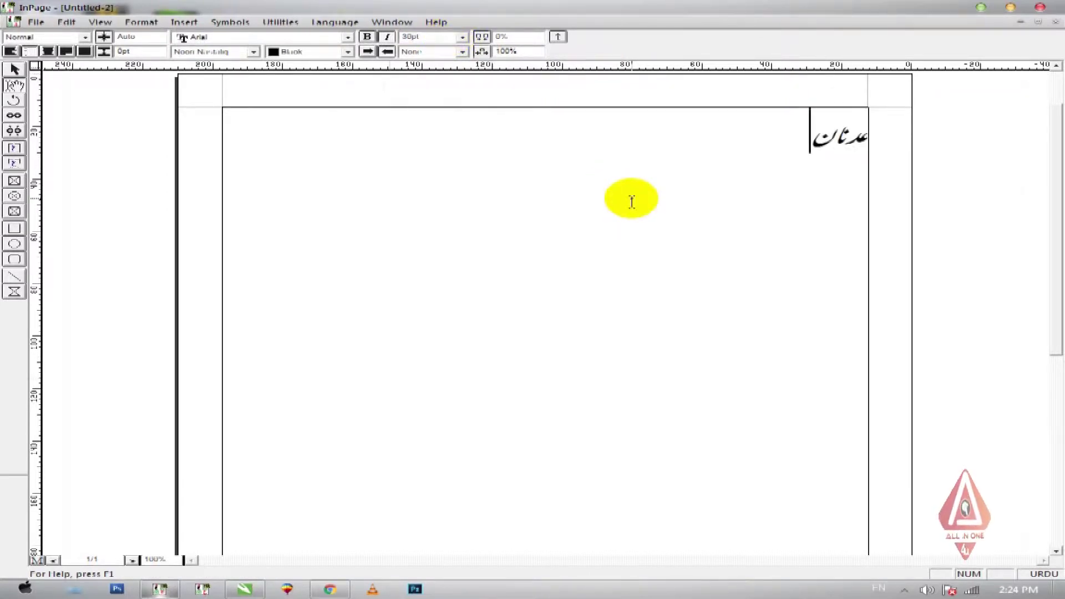
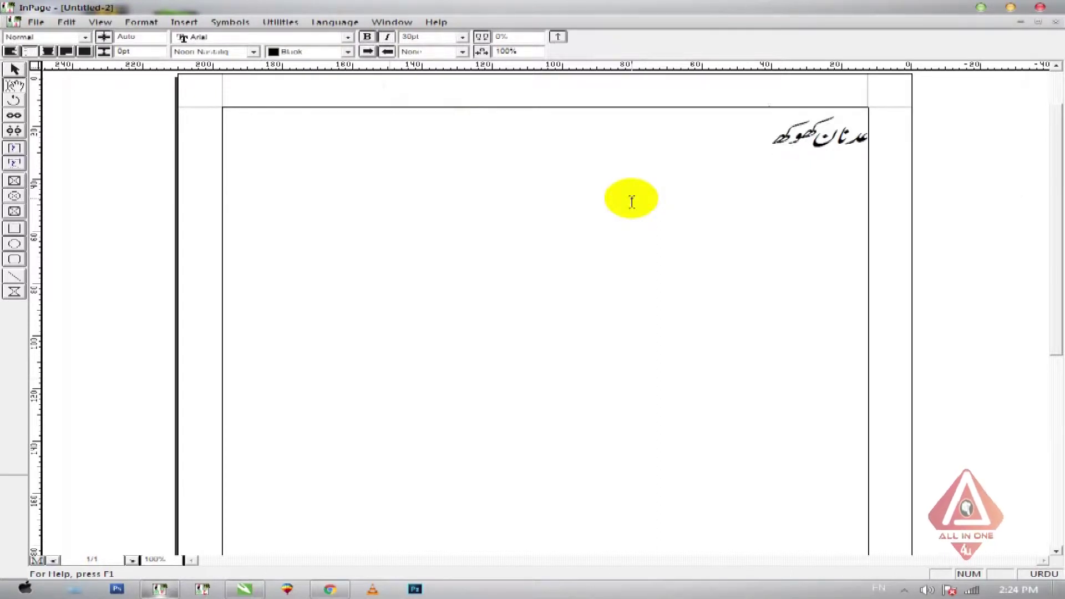
# - Make the whole Urdu name italic
pyautogui.hotkey('ctrl', 'a')
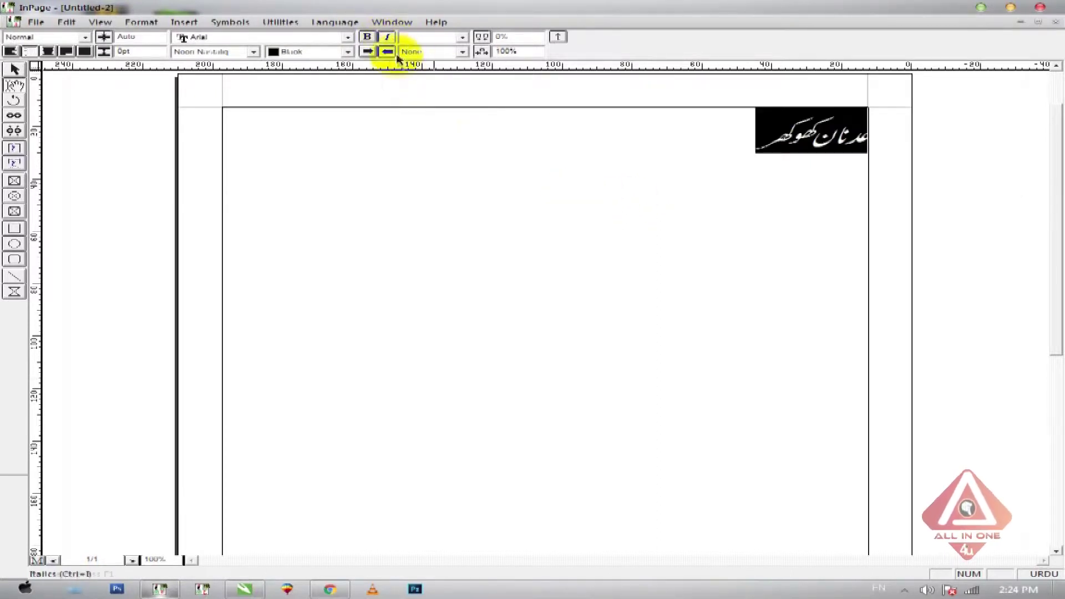
pyautogui.click(387, 37)
pyautogui.click(14, 69)
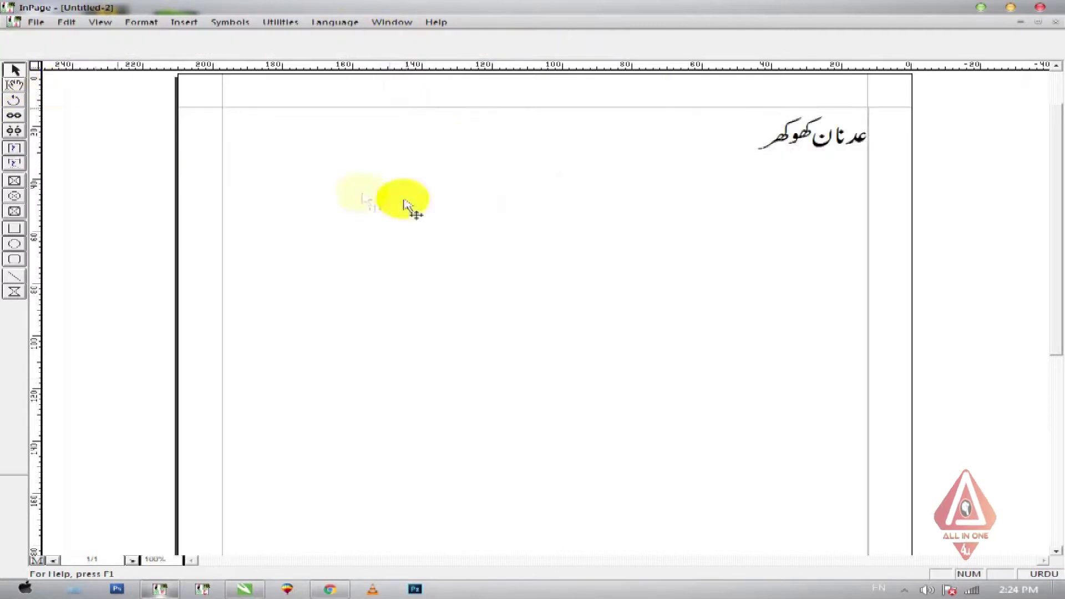
# - Paste the Urdu name into a new CorelDRAW drawing, shrink it and move it over the page
pyautogui.click(245, 590)
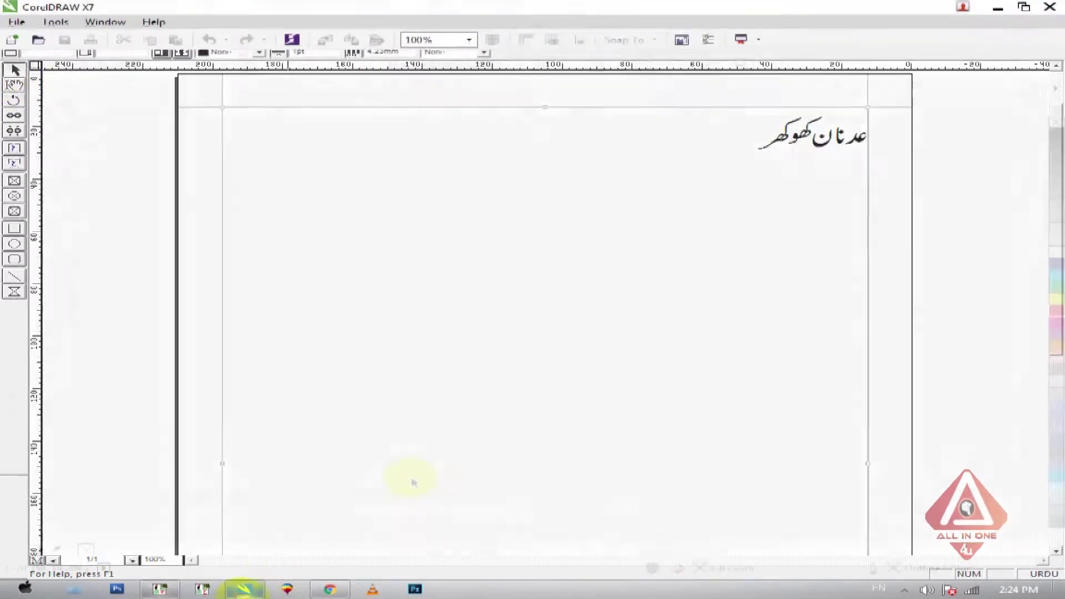
pyautogui.hotkey('ctrl', 'n')
pyautogui.press('Return')
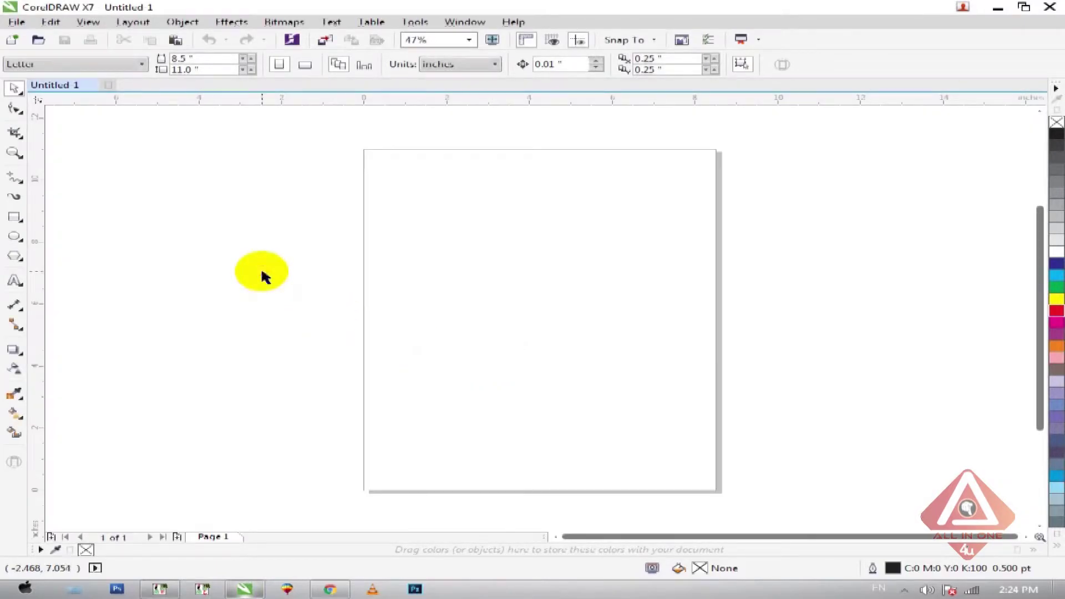
pyautogui.hotkey('ctrl', 'v')
pyautogui.hotkey('shift', 'F2')
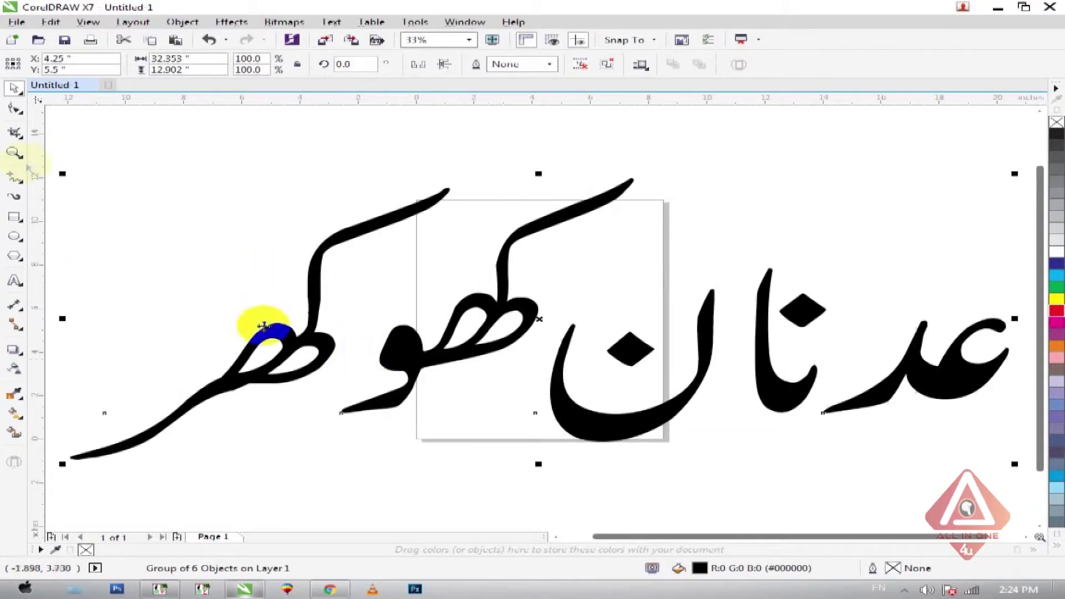
pyautogui.moveTo(62, 174); pyautogui.dragTo(386, 301)
pyautogui.moveTo(746, 388); pyautogui.dragTo(596, 383)
# - Change the page size to 10 × 5 inches
pyautogui.click(501, 247)
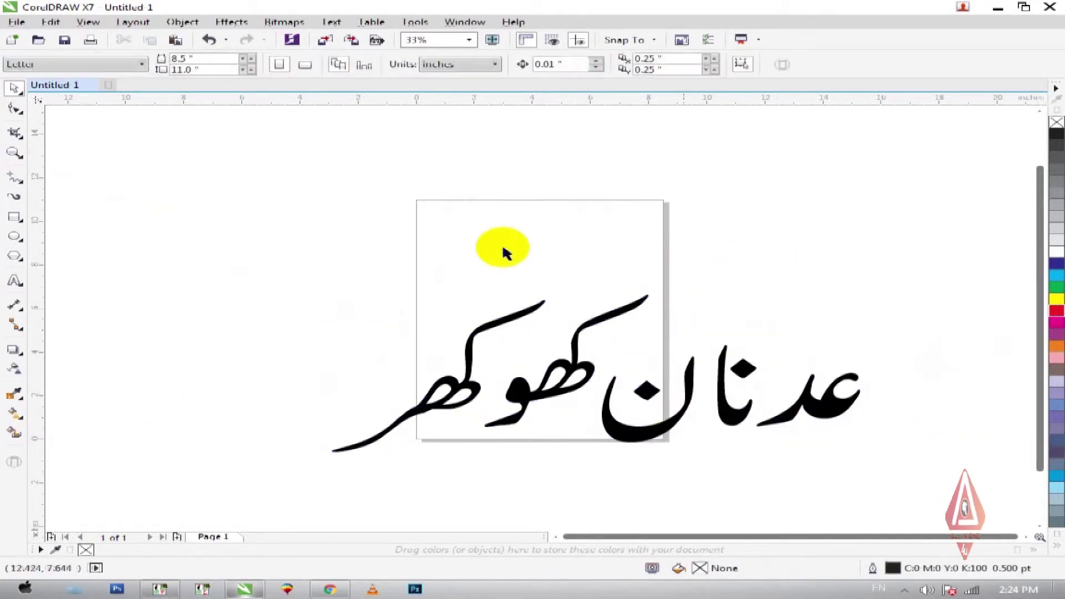
pyautogui.rightClick(184, 97)
pyautogui.press('Escape')
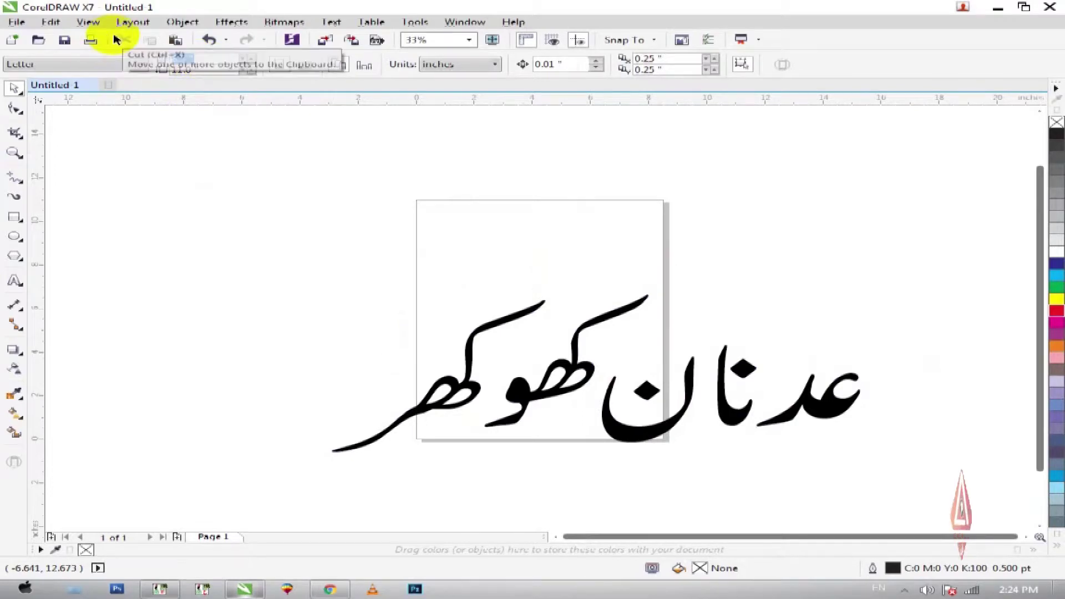
pyautogui.write('5')
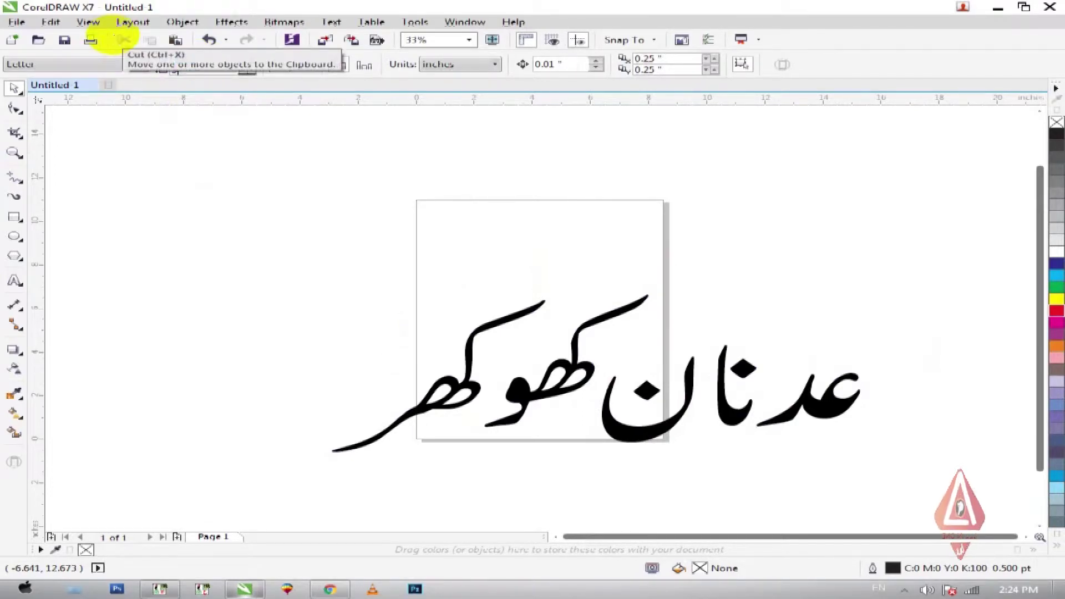
pyautogui.press('Return')
# - Scale the Urdu name to about half size and move it inside the page
pyautogui.click(807, 403)
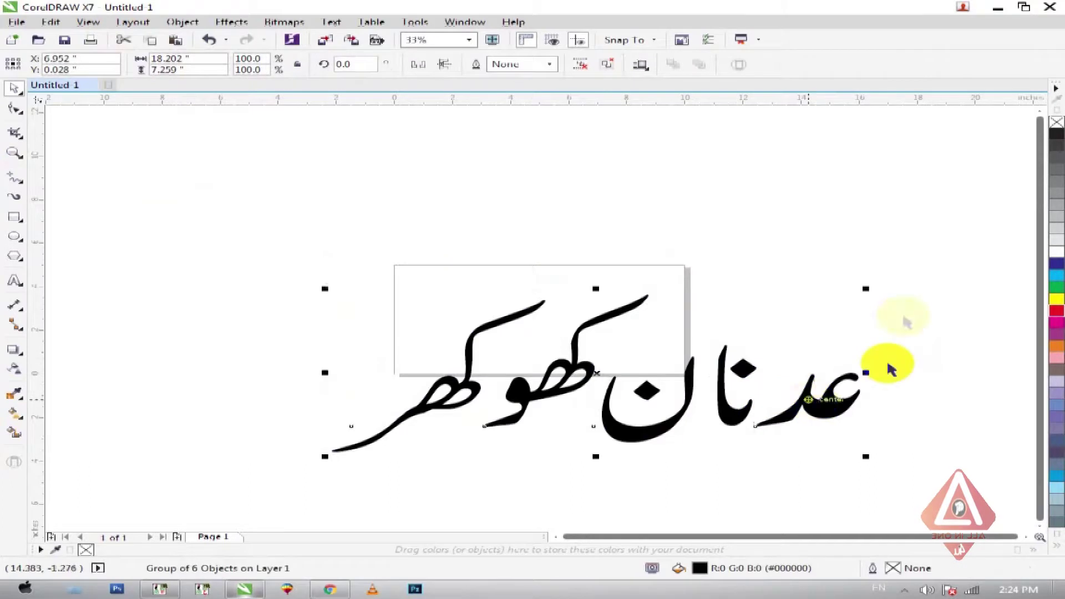
pyautogui.moveTo(868, 290); pyautogui.dragTo(720, 333)
pyautogui.moveTo(697, 396); pyautogui.dragTo(624, 343)
pyautogui.click(636, 272)
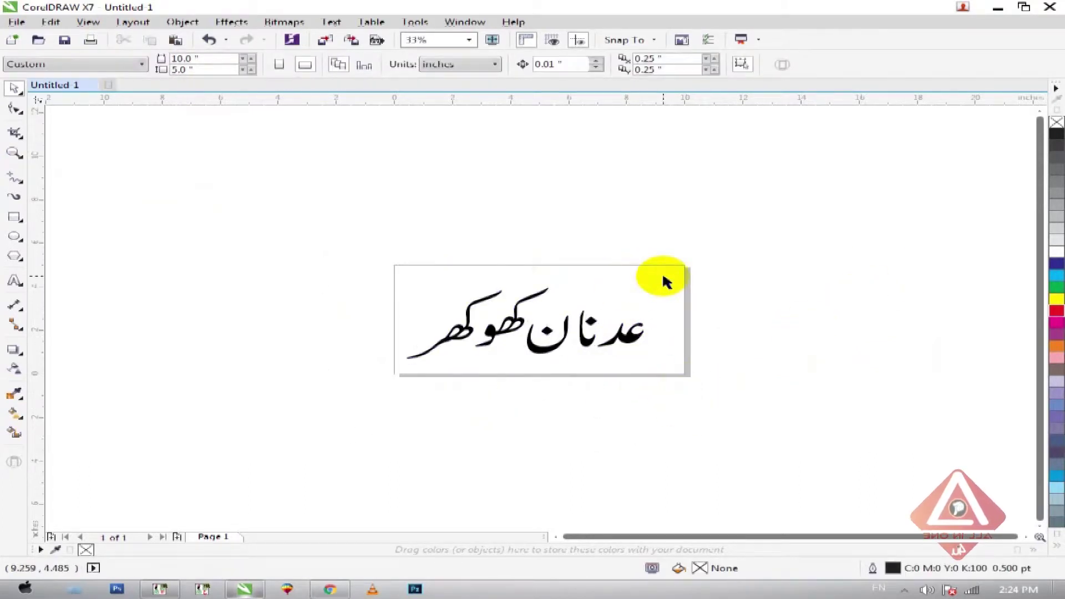
# - Decline changing the default fill, then add a page-sized rectangle filled blue
pyautogui.press('F11')
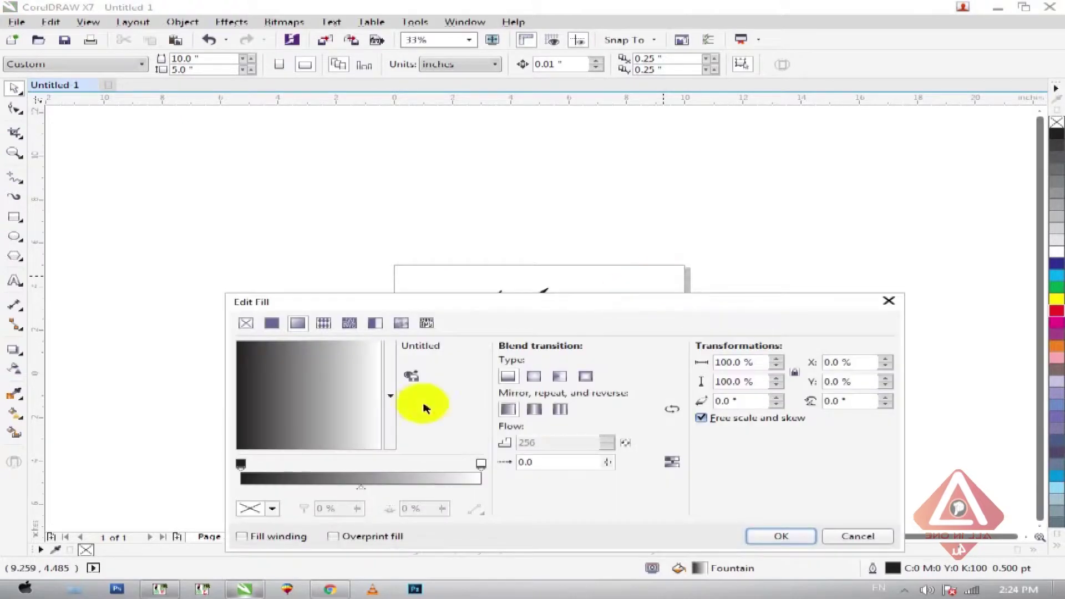
pyautogui.click(240, 464)
pyautogui.click(1054, 266)
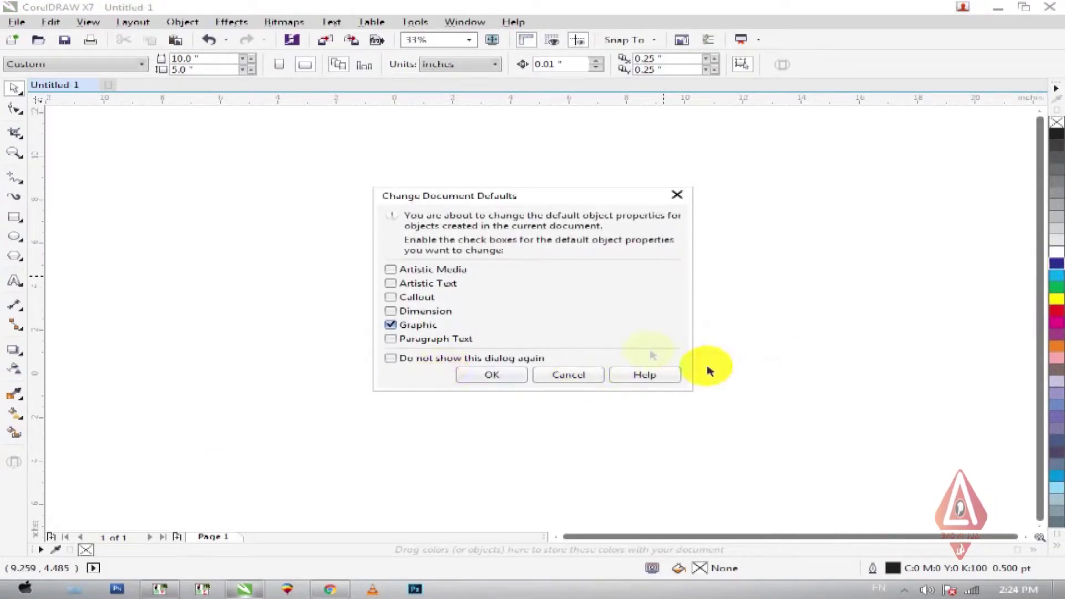
pyautogui.click(568, 374)
pyautogui.doubleClick(13, 217)
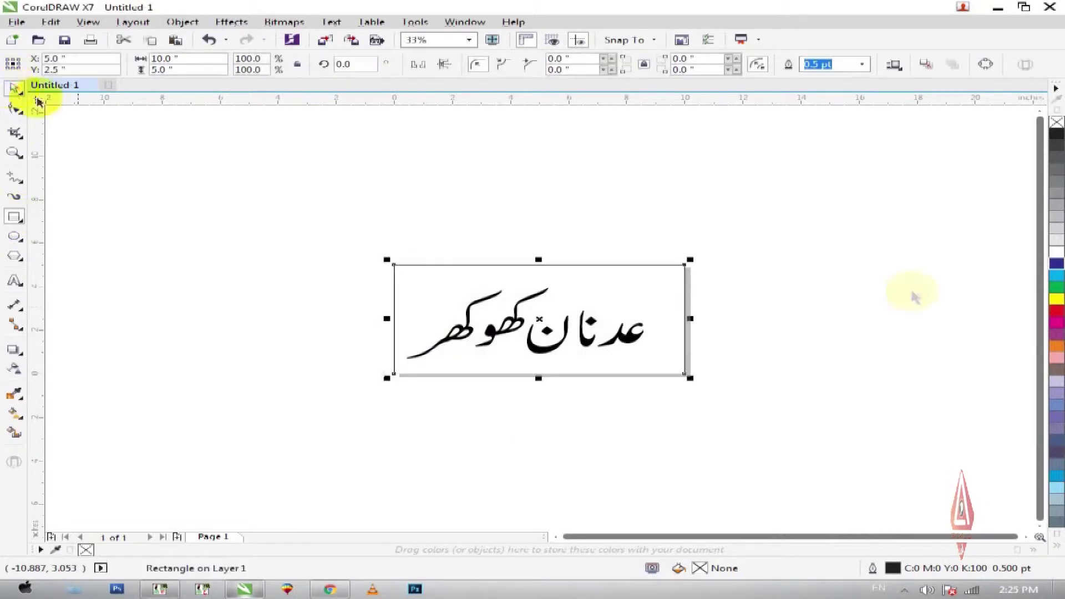
pyautogui.click(1057, 264)
# - Give the rectangle a rectangular fountain fill from blue edges to a cyan centre
pyautogui.press('F11')
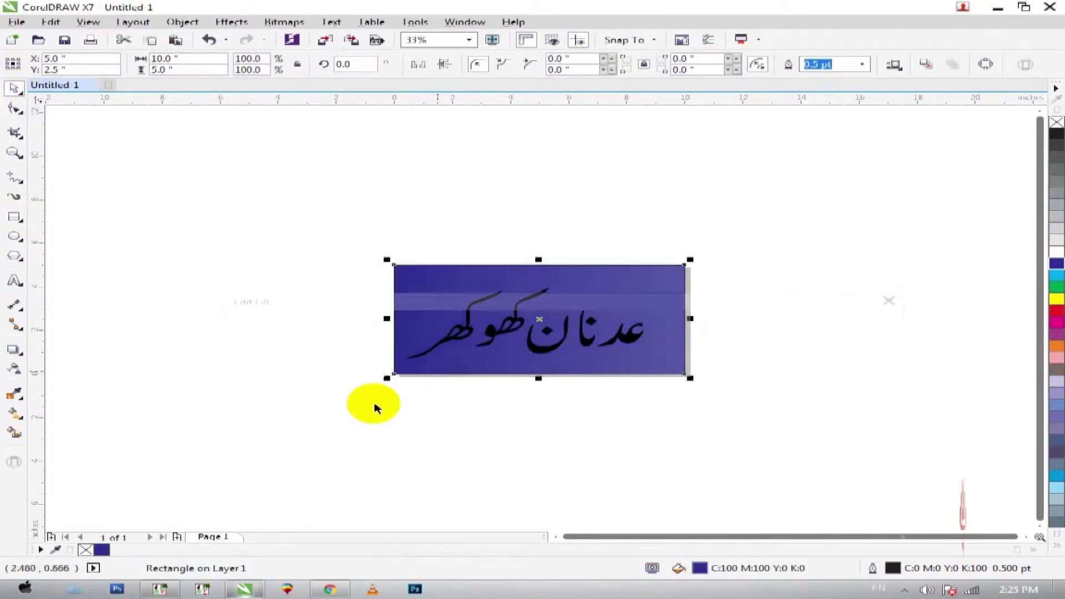
pyautogui.click(481, 464)
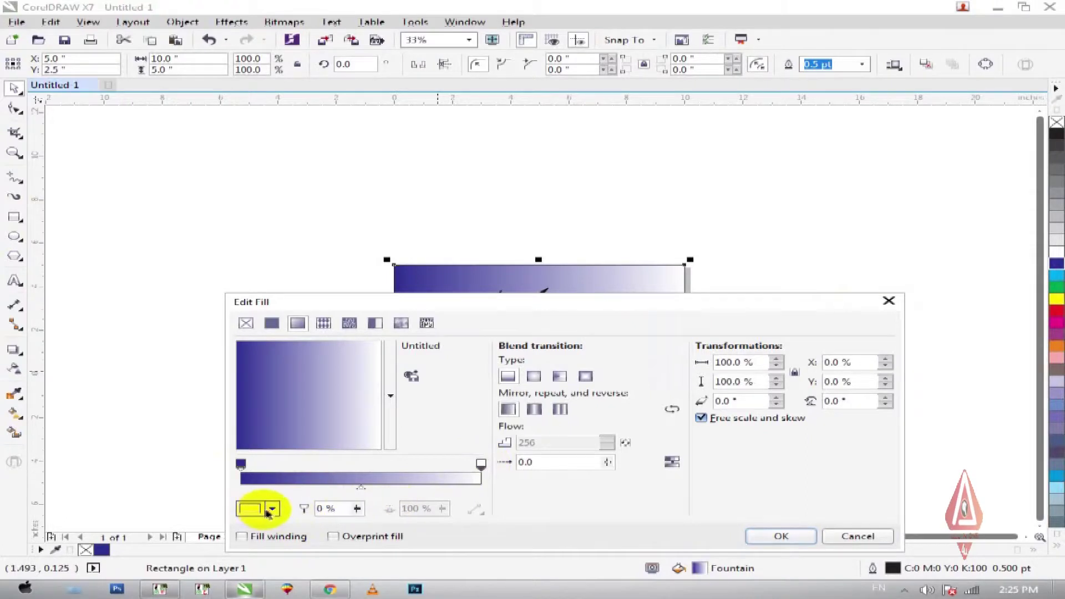
pyautogui.click(272, 509)
pyautogui.click(310, 363)
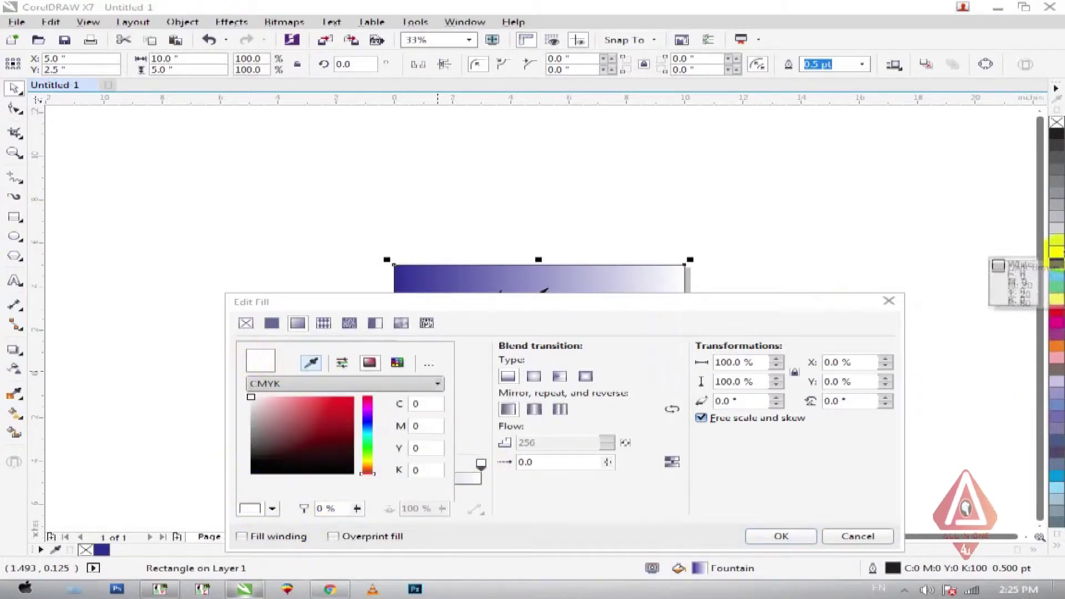
pyautogui.click(1057, 278)
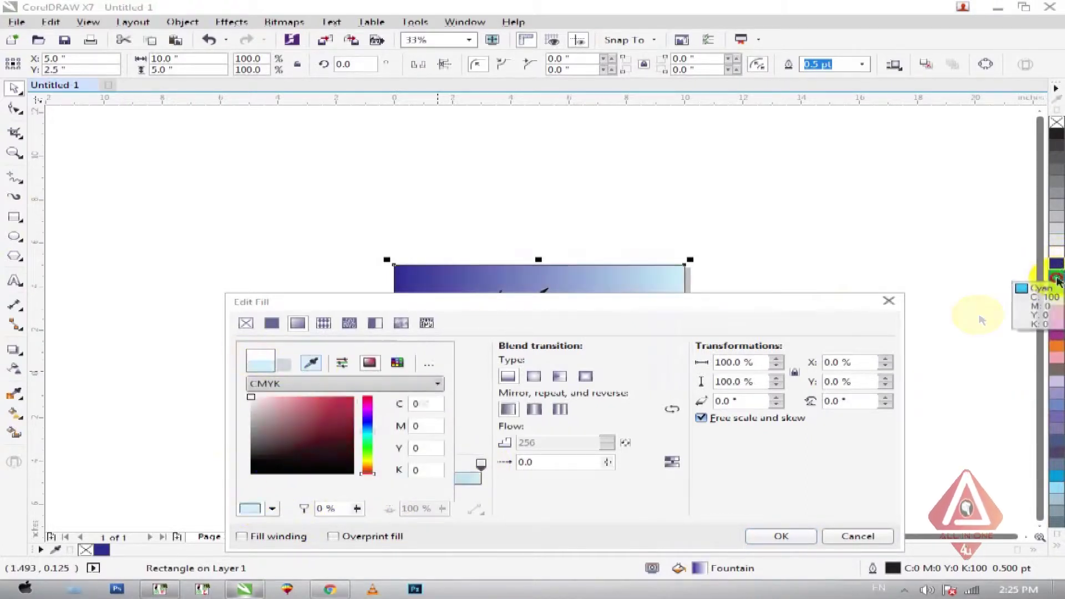
pyautogui.click(586, 376)
pyautogui.click(781, 536)
pyautogui.moveTo(288, 256); pyautogui.dragTo(820, 407)
# - Fill the Urdu name red
pyautogui.click(679, 350)
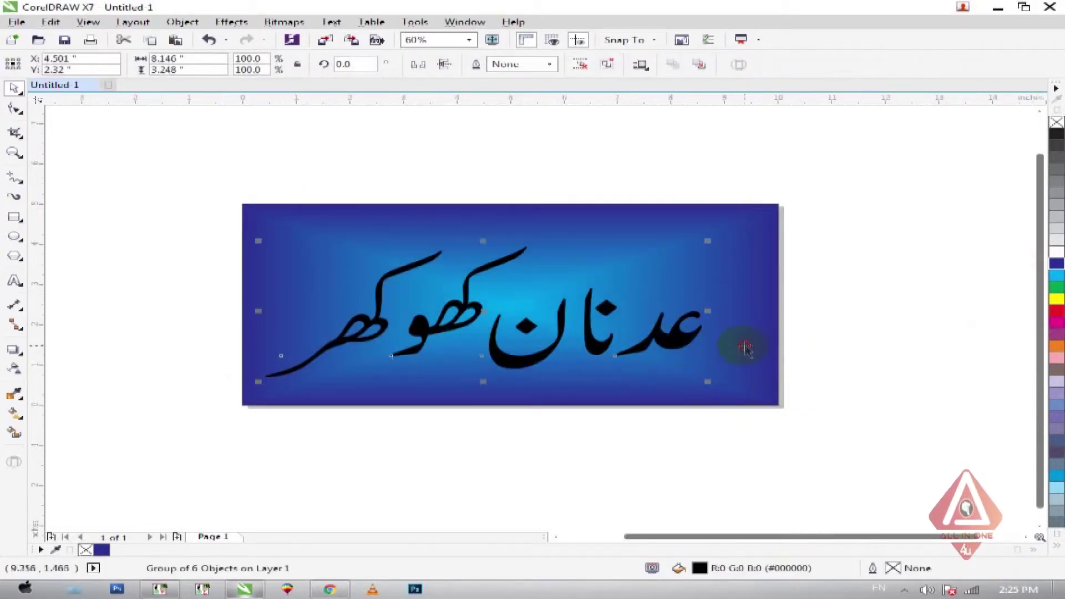
pyautogui.hotkey('ctrl', 'a')
pyautogui.click(901, 365)
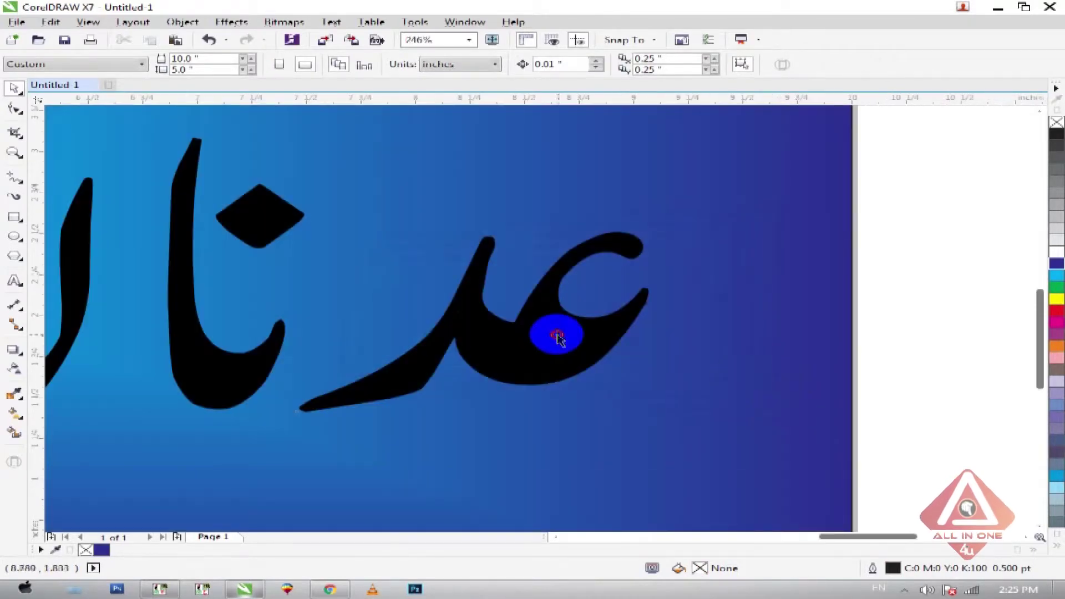
pyautogui.click(554, 333)
pyautogui.moveTo(1057, 311); pyautogui.dragTo(638, 292)
# - Zoom in on the banner and right-drag the Urdu name down-left below it
pyautogui.scroll(2, 659, 267)
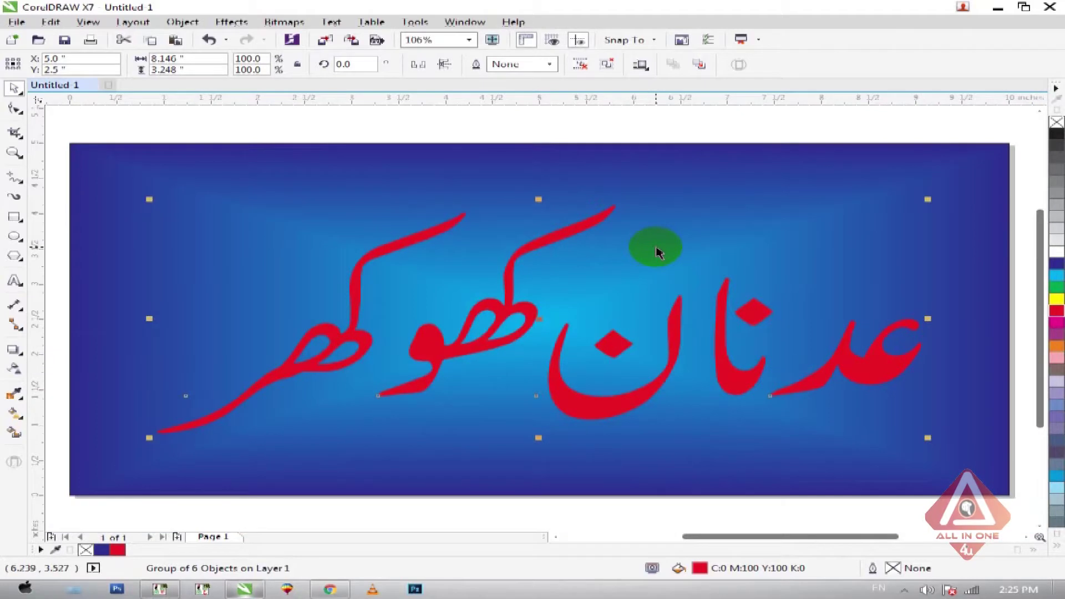
pyautogui.scroll(-3, 549, 241)
pyautogui.moveTo(283, 186); pyautogui.dragTo(827, 424)
pyautogui.click(868, 452)
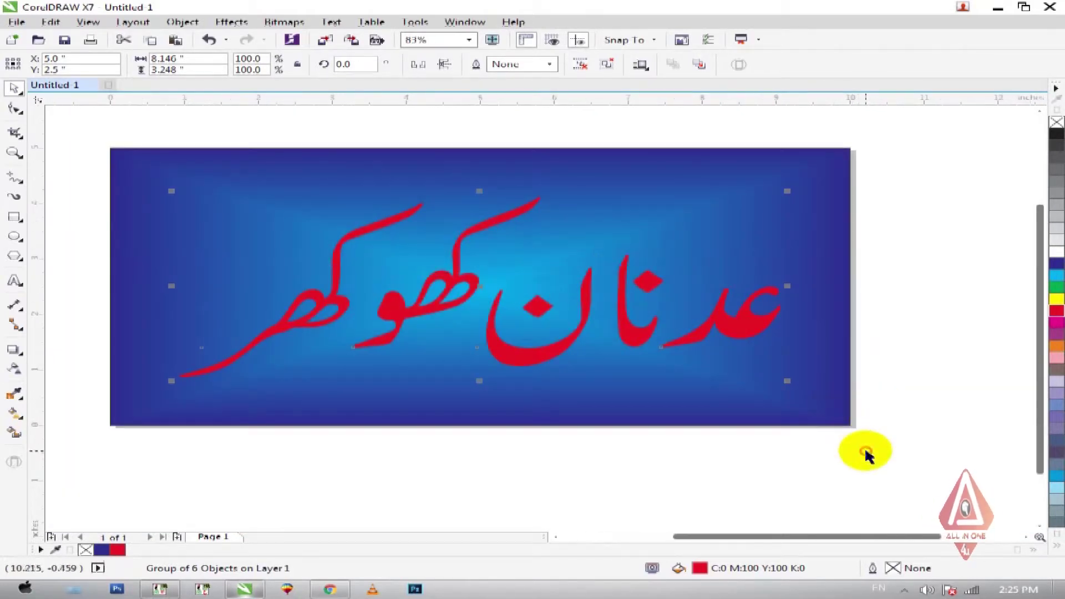
pyautogui.click(751, 325)
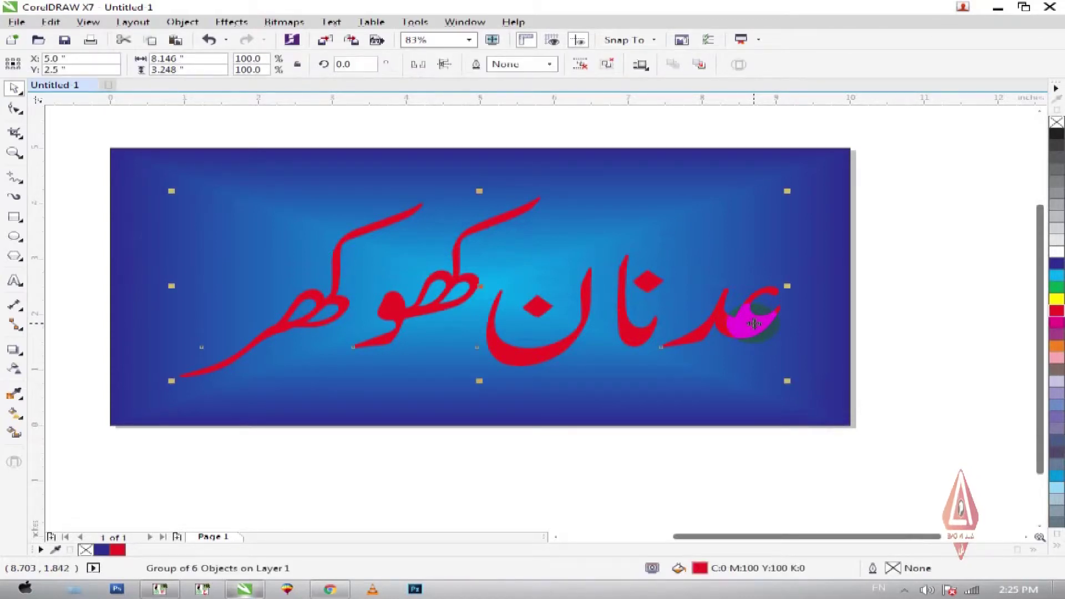
pyautogui.moveTo(754, 324); pyautogui.dragTo(601, 448)
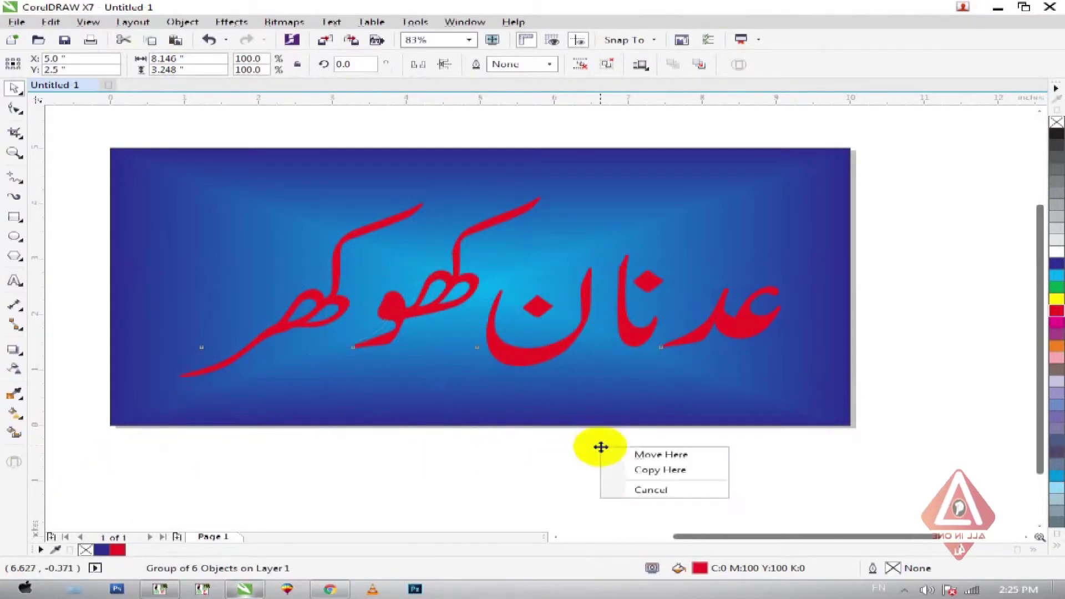
# - Drop a red copy of the name below the banner, keeping the original in place
pyautogui.click(650, 471)
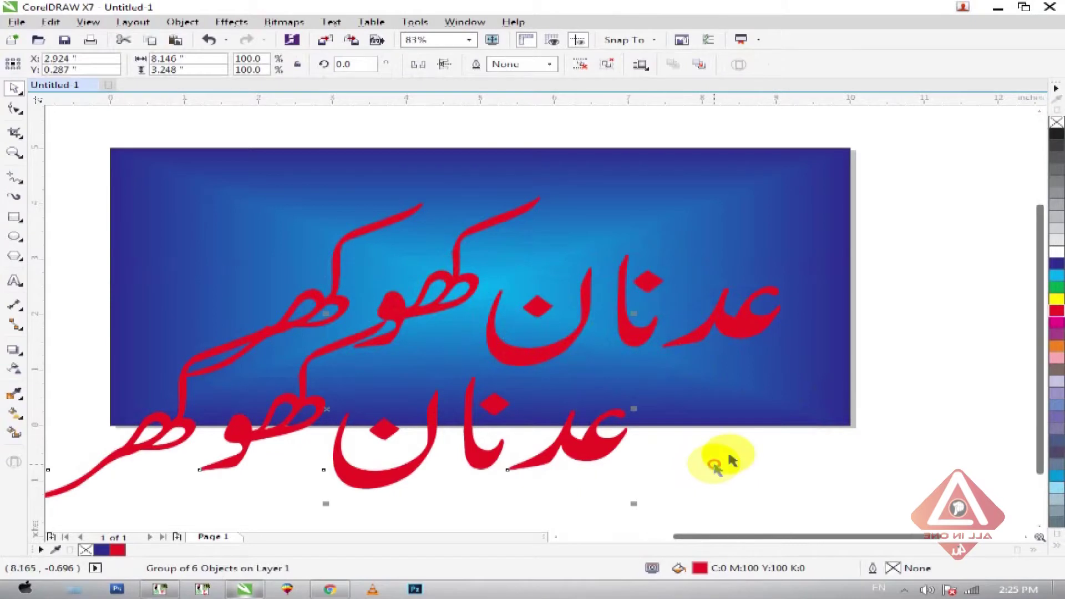
pyautogui.click(771, 323)
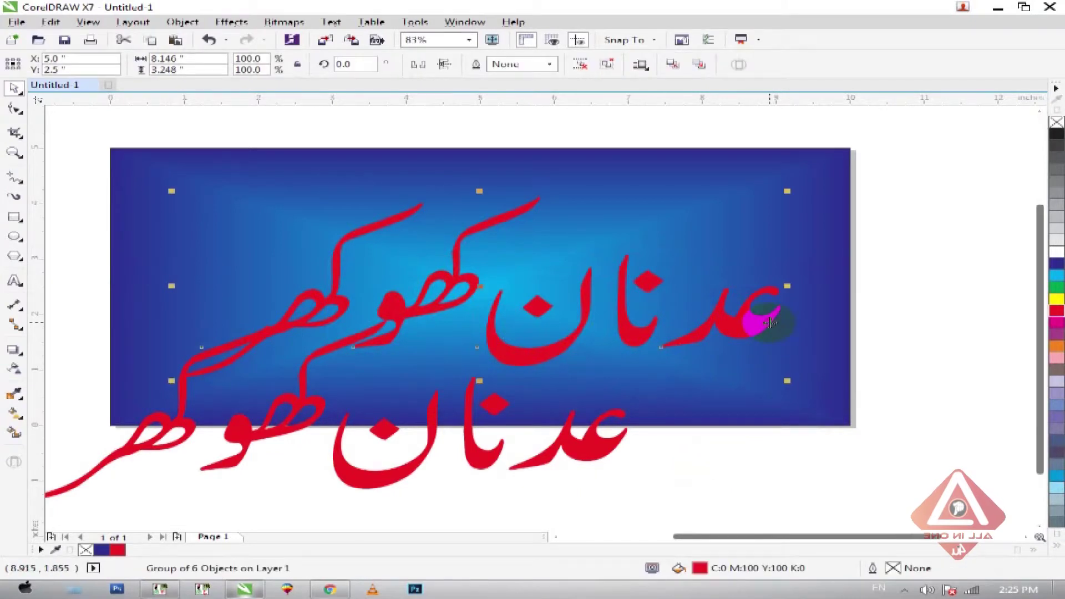
pyautogui.moveTo(772, 323); pyautogui.dragTo(714, 242)
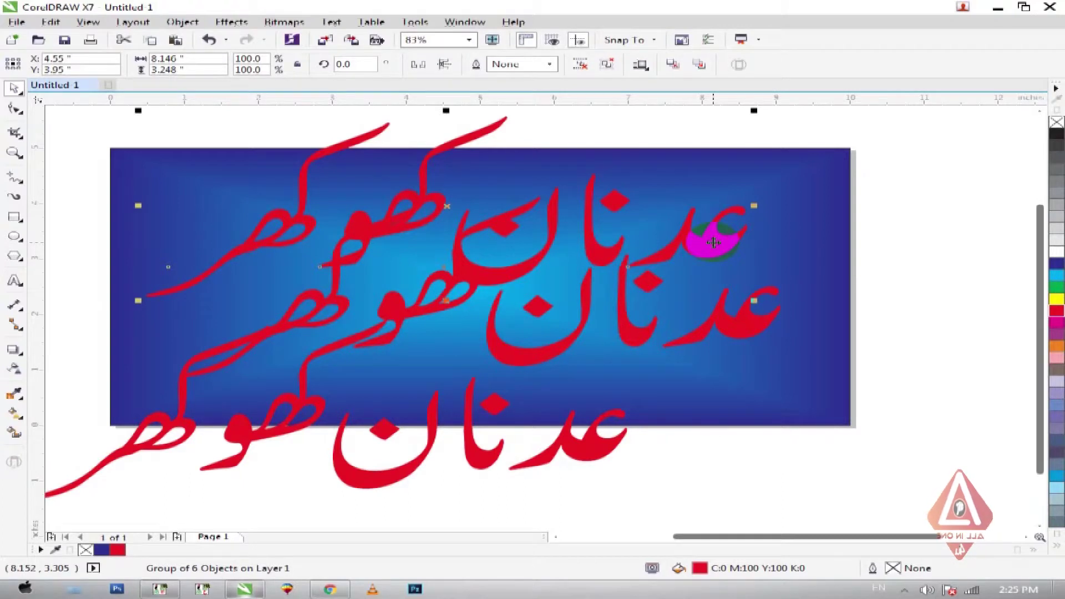
pyautogui.press('Escape')
# - Make the original Urdu name white with a white outline
pyautogui.click(752, 321)
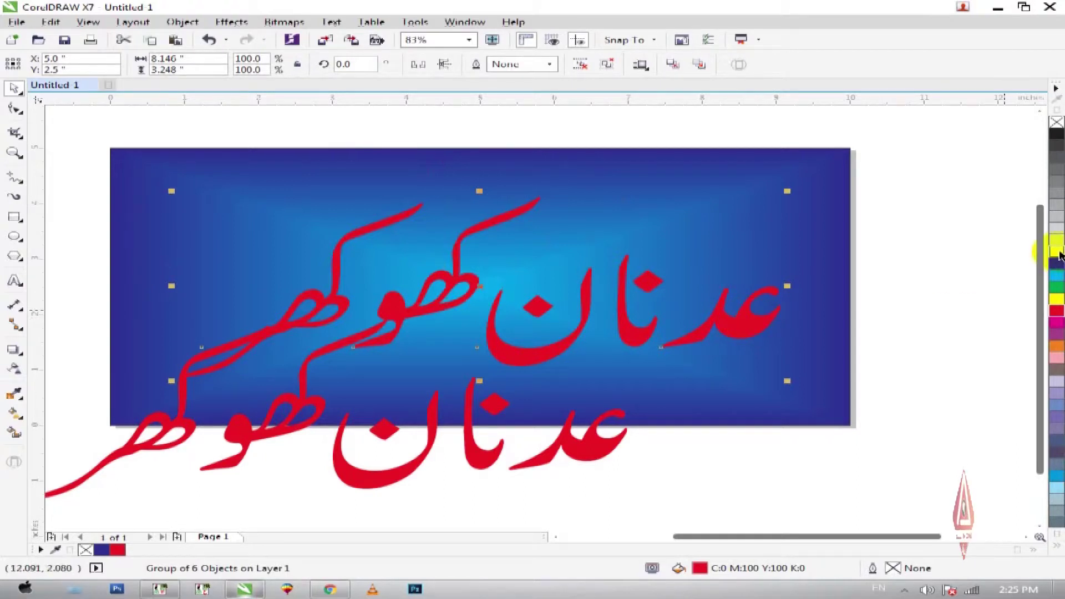
pyautogui.click(1059, 254)
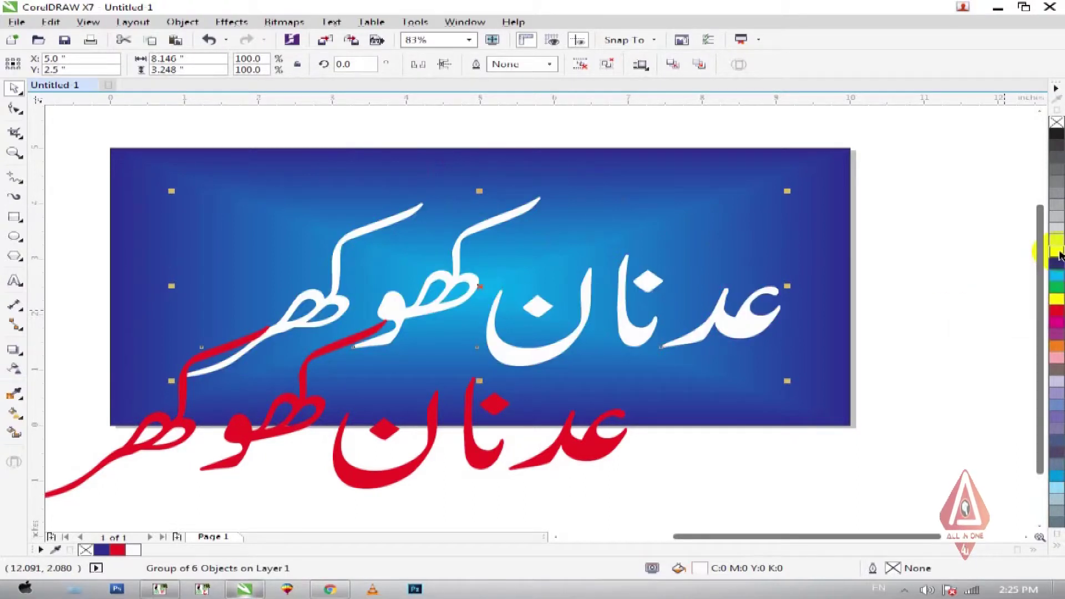
pyautogui.rightClick(1058, 255)
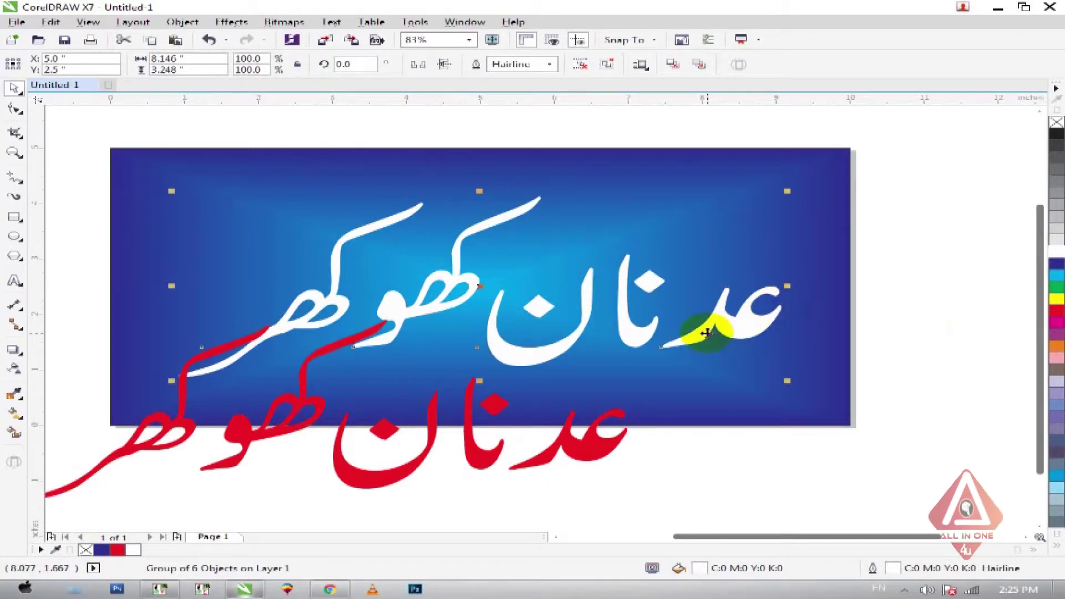
# - Set the Outline Pen to 20 pt width, round corners and caps, behind fill, scaling with the object
pyautogui.press('F12')
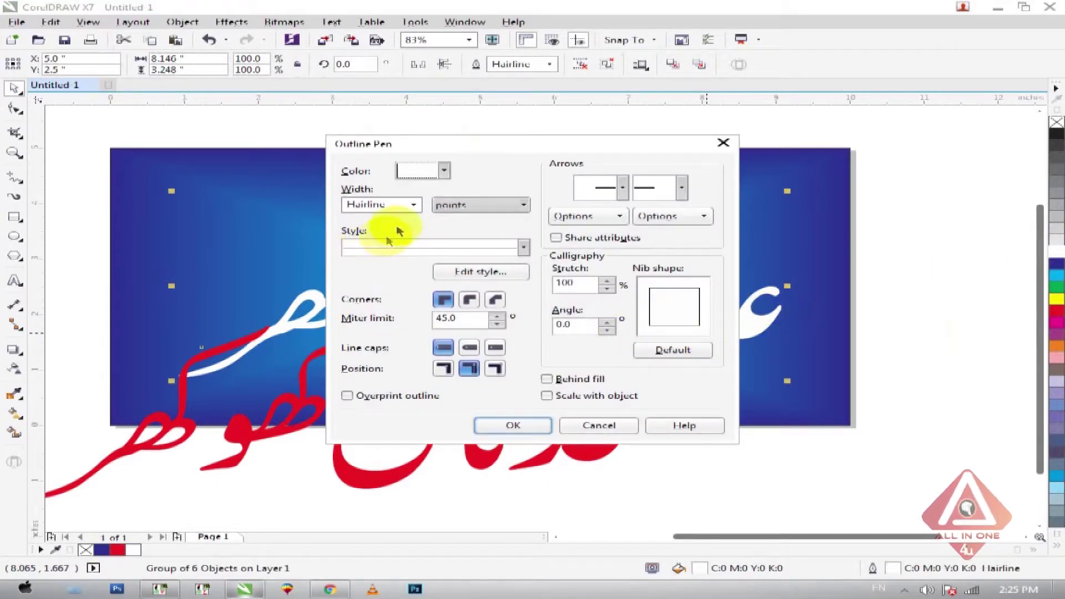
pyautogui.doubleClick(394, 203)
pyautogui.write('20')
pyautogui.click(470, 300)
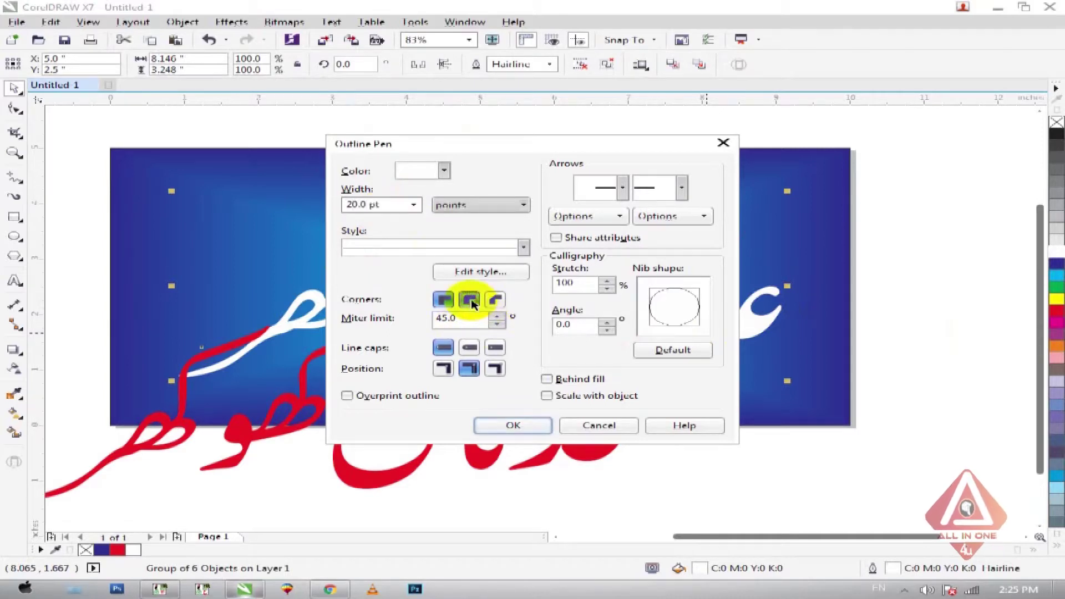
pyautogui.click(470, 347)
pyautogui.click(547, 379)
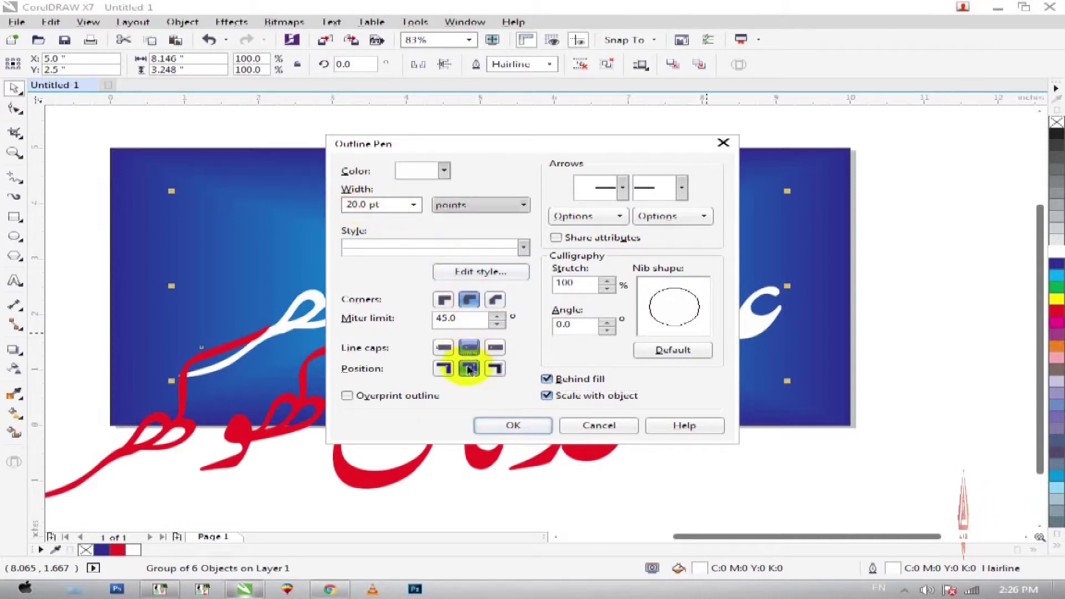
# - Apply the 20 pt outline and centre the red copy over the white name
pyautogui.click(515, 425)
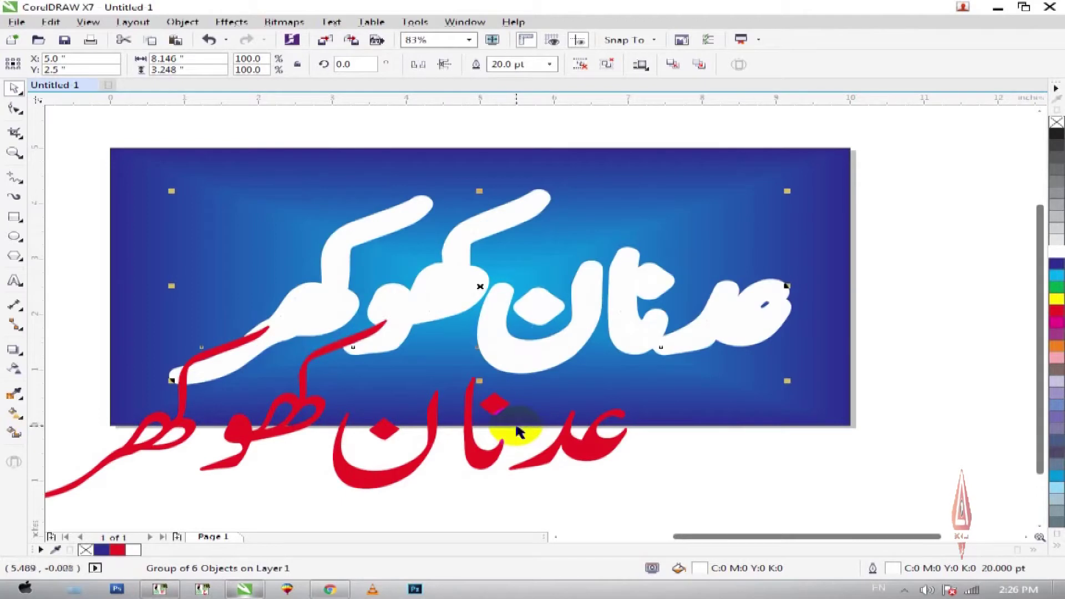
pyautogui.click(588, 448)
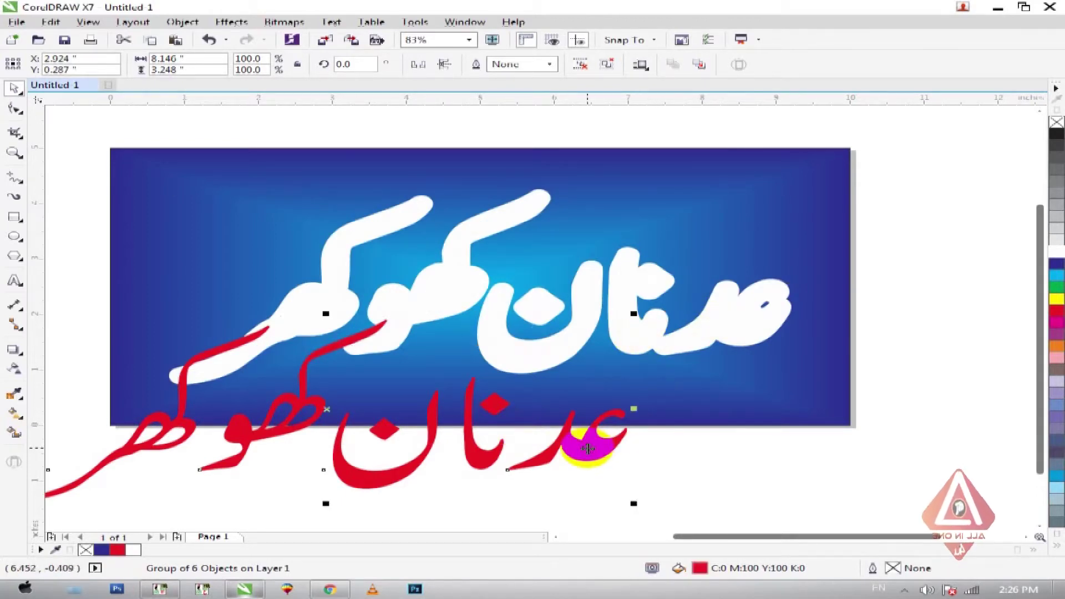
pyautogui.keyDown('shift'); pyautogui.click(732, 327); pyautogui.keyUp('shift')
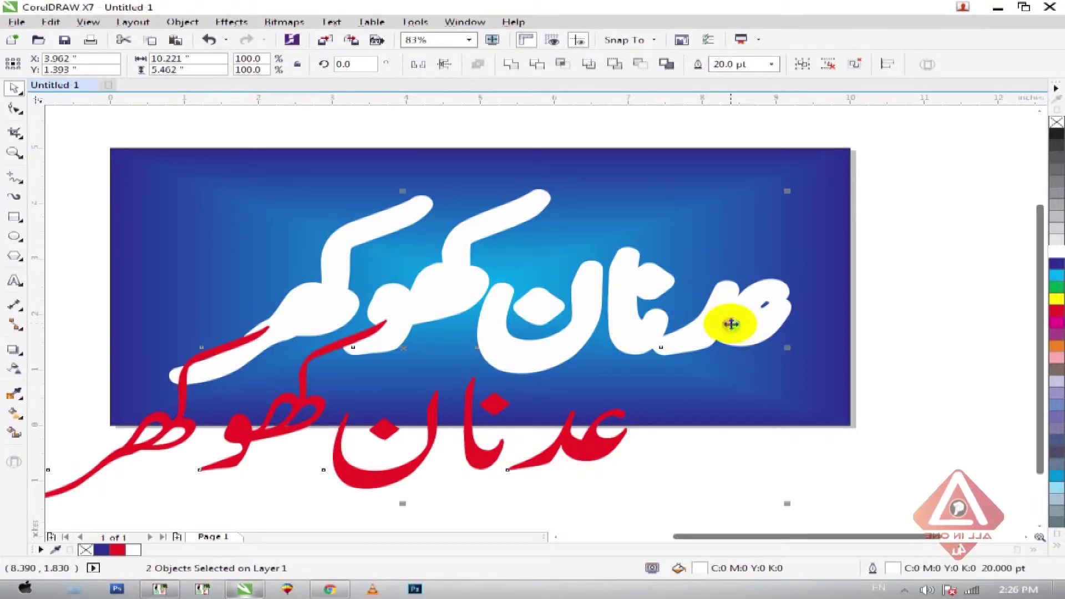
pyautogui.press('c')
pyautogui.press('e')
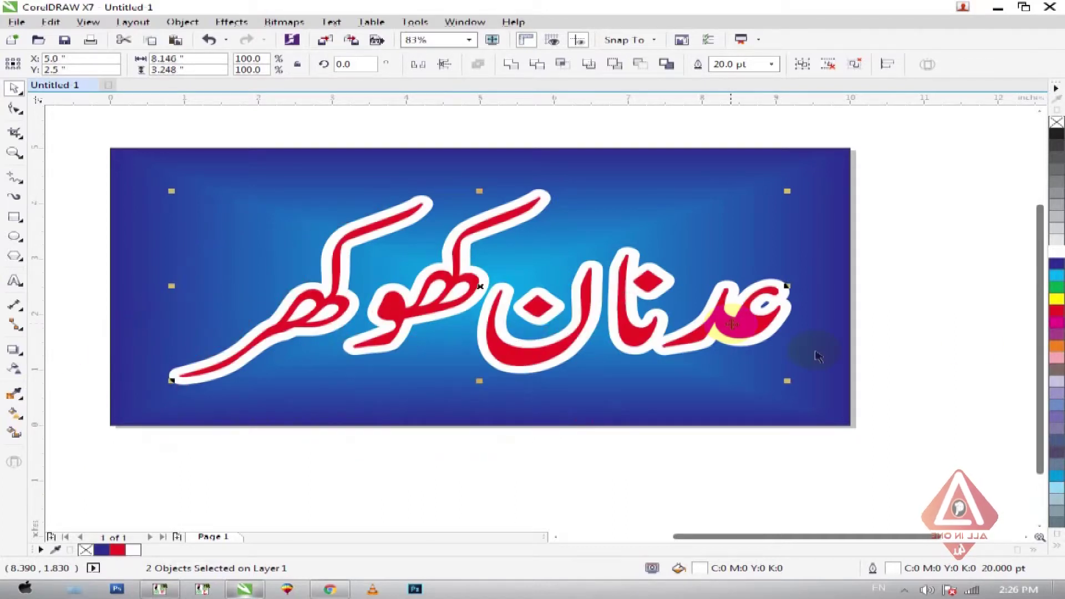
pyautogui.click(915, 333)
# - Select the white outlined Urdu name
pyautogui.scroll(-4, 599, 278)
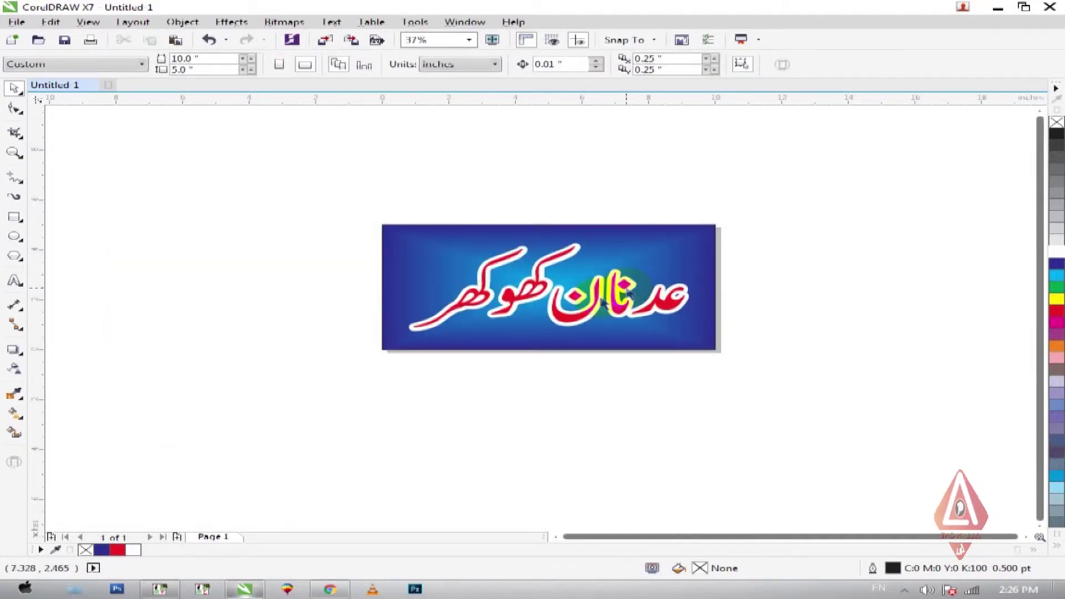
pyautogui.scroll(5, 788, 357)
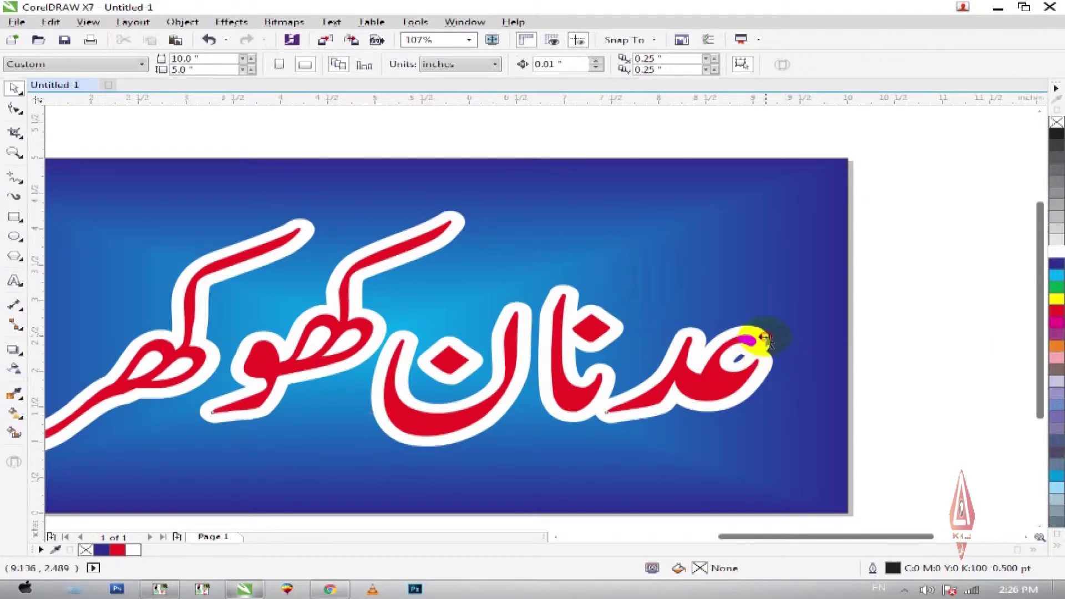
pyautogui.click(766, 339)
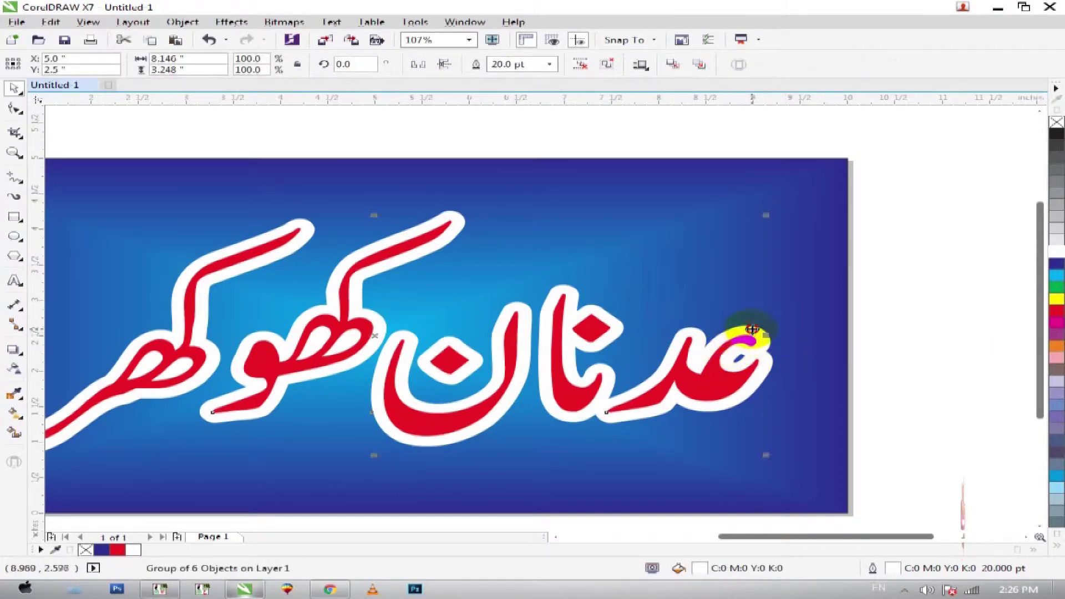
# - Reduce the white name's outline width to 10 pt
pyautogui.moveTo(749, 343); pyautogui.dragTo(734, 370)
pyautogui.press('F12')
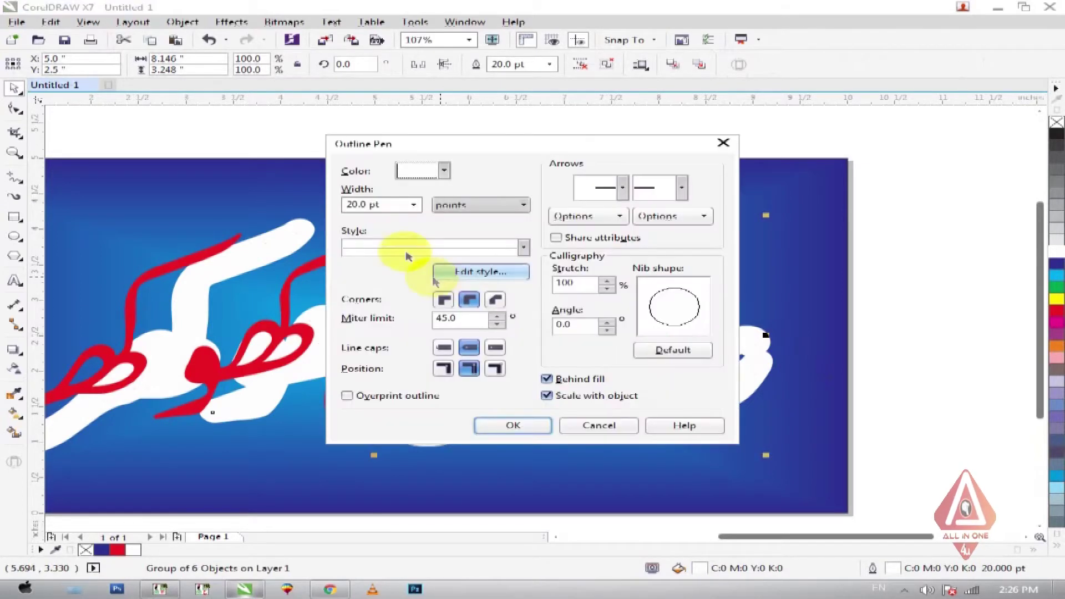
pyautogui.doubleClick(380, 203)
pyautogui.press('Return')
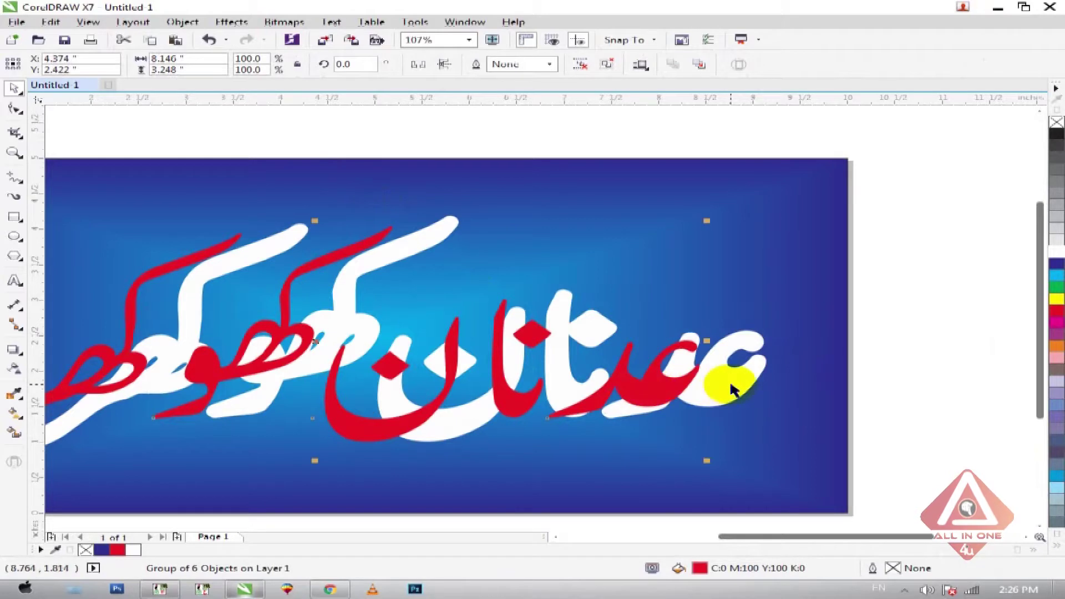
# - Centre the red lettering back on the white outlined name
pyautogui.keyDown('shift'); pyautogui.click(732, 387); pyautogui.keyUp('shift')
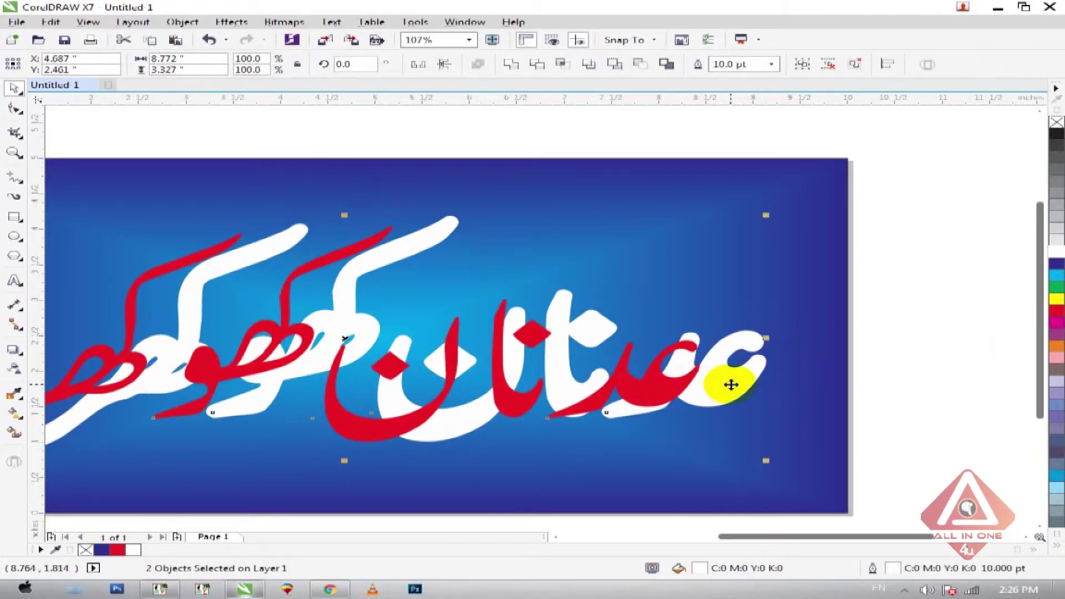
pyautogui.press('e')
pyautogui.press('c')
pyautogui.click(627, 340)
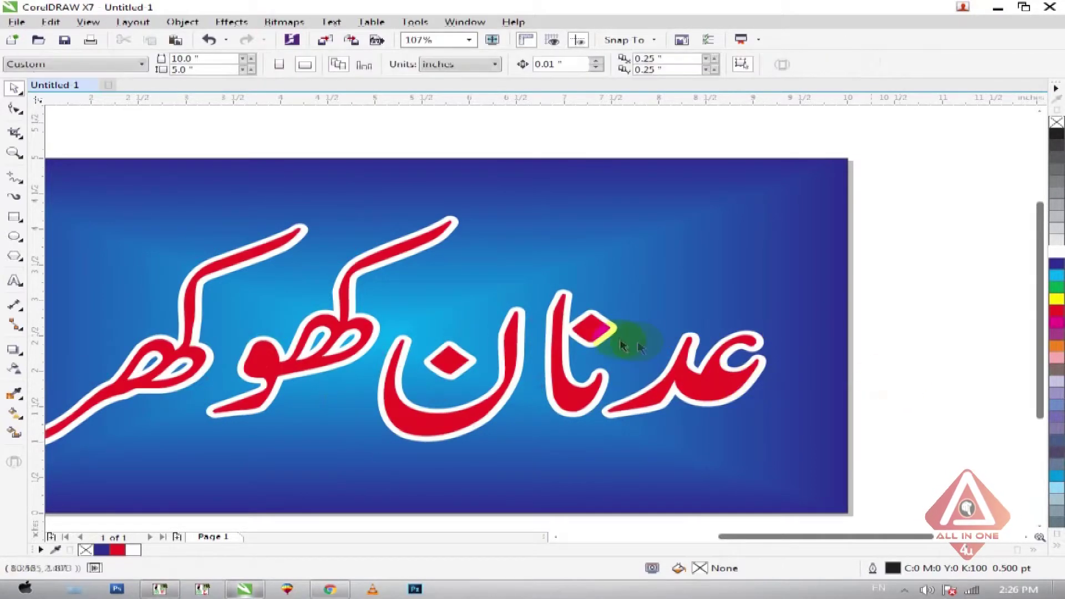
pyautogui.scroll(3, 788, 402)
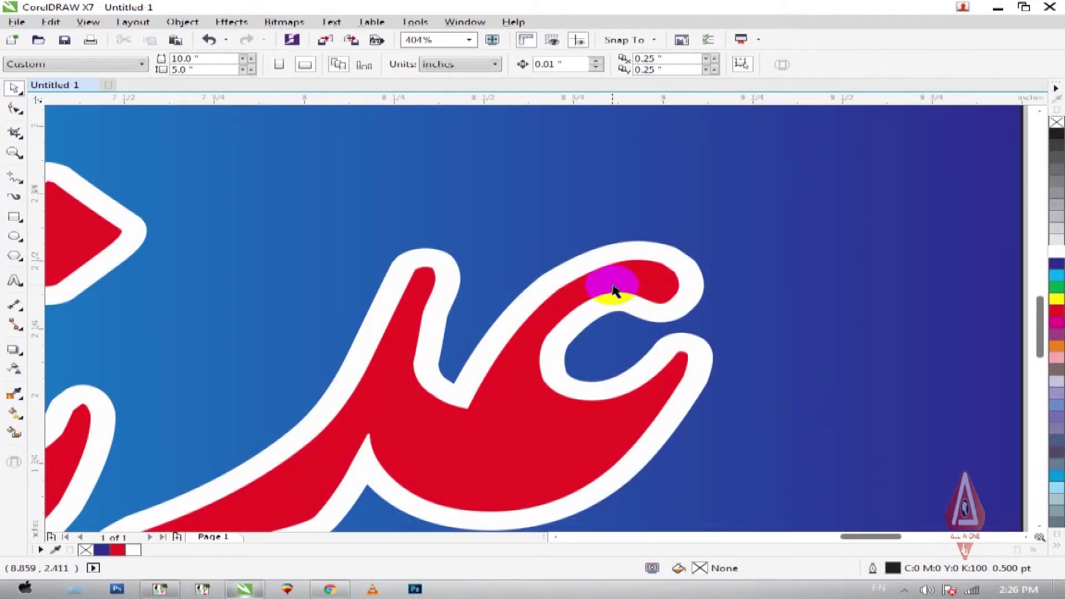
pyautogui.scroll(-5, 613, 288)
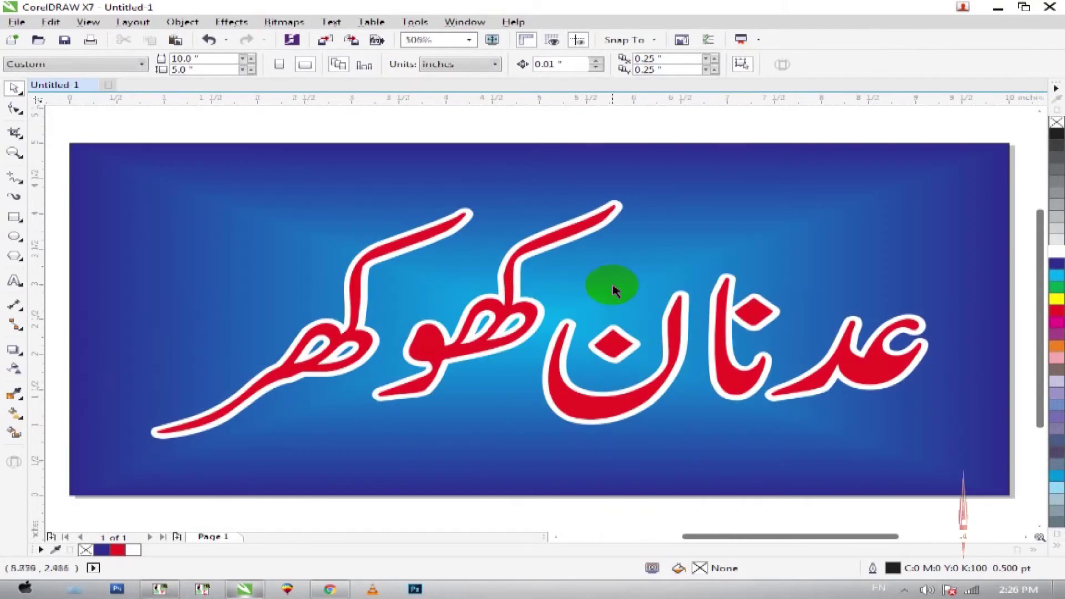
pyautogui.click(618, 388)
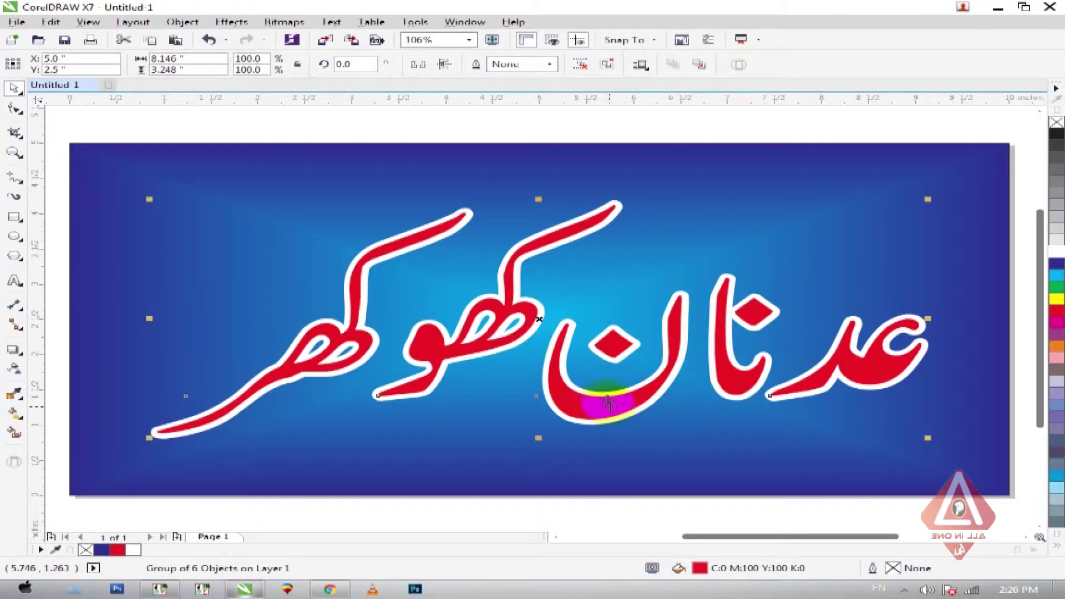
# - Offset the banner's red lettering down from its white outline and move the spare copy left
pyautogui.scroll(-3, 583, 272)
pyautogui.moveTo(561, 285); pyautogui.dragTo(355, 444)
pyautogui.click(607, 409)
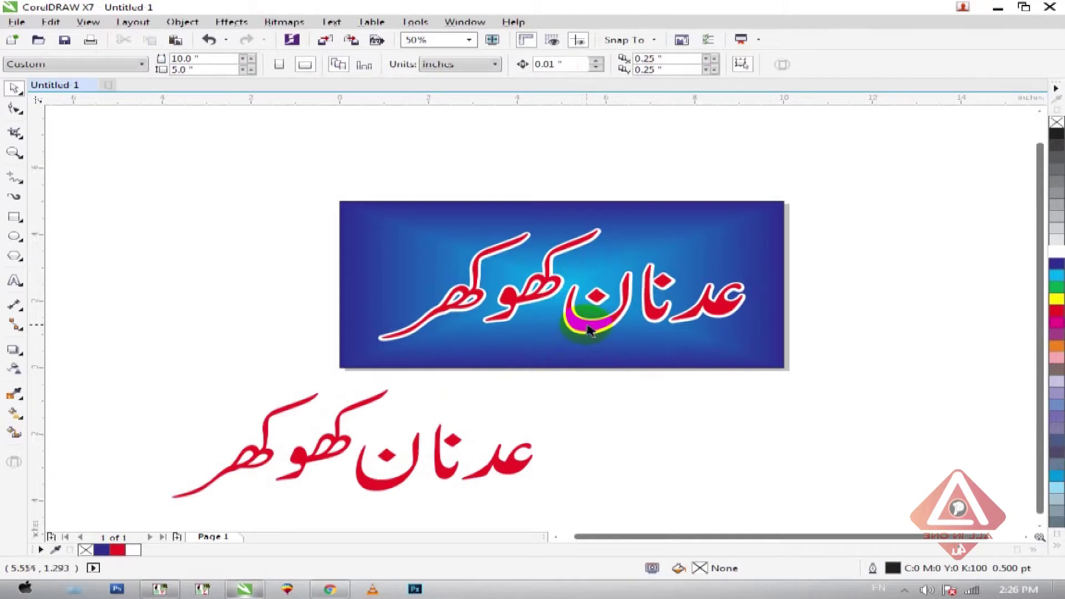
pyautogui.moveTo(606, 331); pyautogui.dragTo(599, 358)
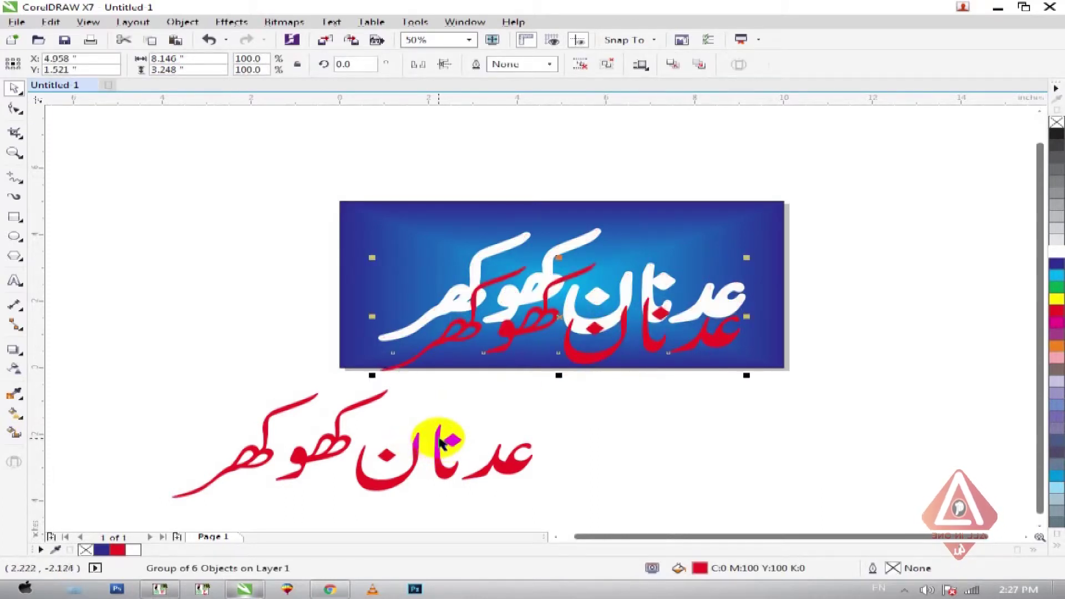
pyautogui.moveTo(440, 437); pyautogui.dragTo(234, 432)
pyautogui.click(525, 386)
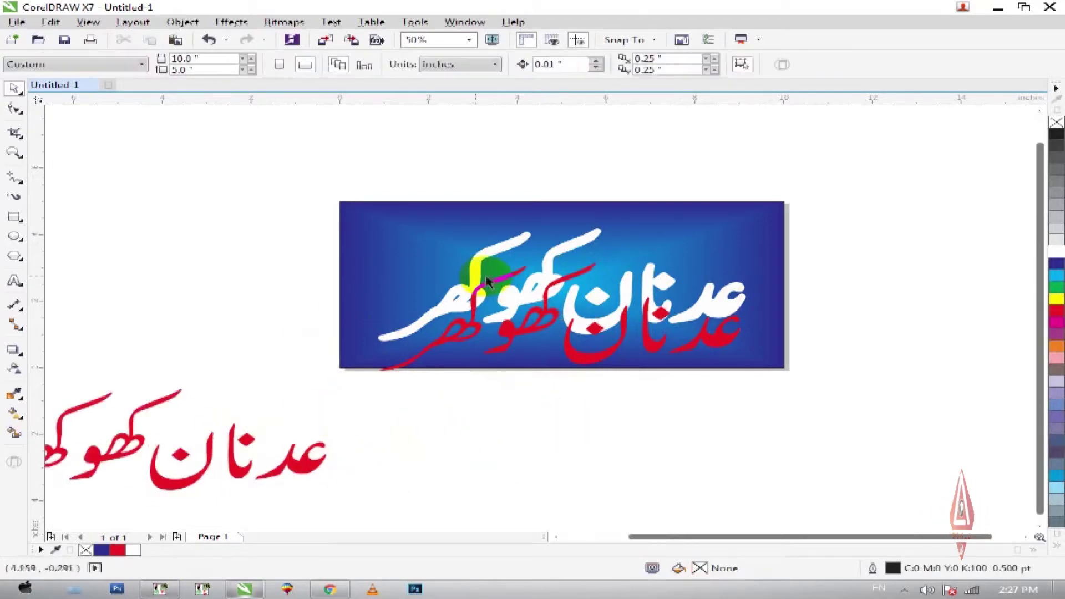
# - Zoom in on the banner and select its red lettering group
pyautogui.press('z')
pyautogui.moveTo(338, 234); pyautogui.dragTo(808, 414)
pyautogui.click(839, 363)
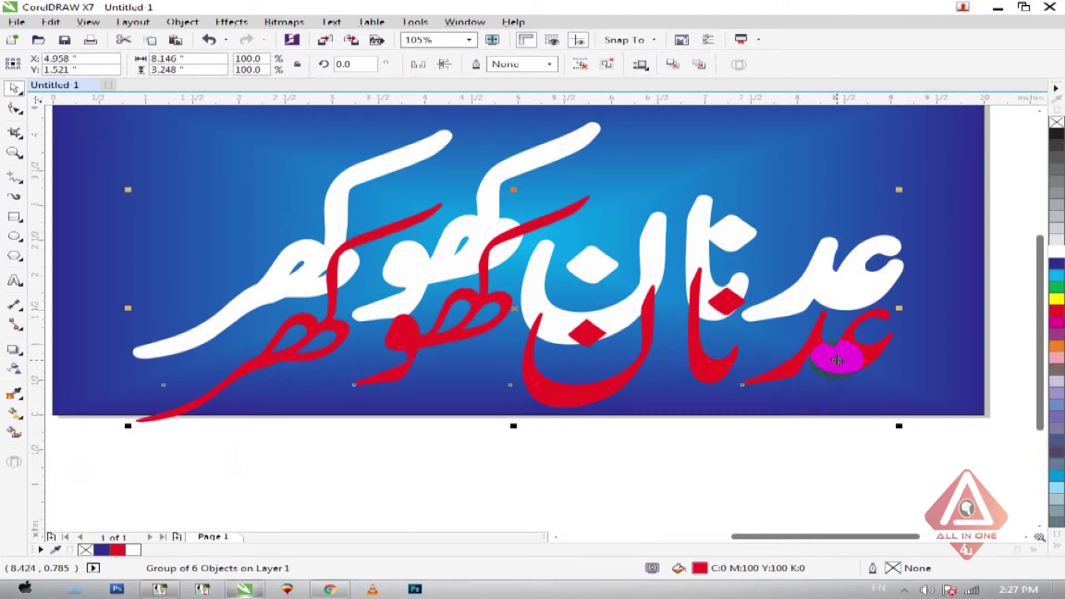
# - Convert the red lettering to a 300 dpi bitmap, inspect its edges, then undo it
pyautogui.click(283, 24)
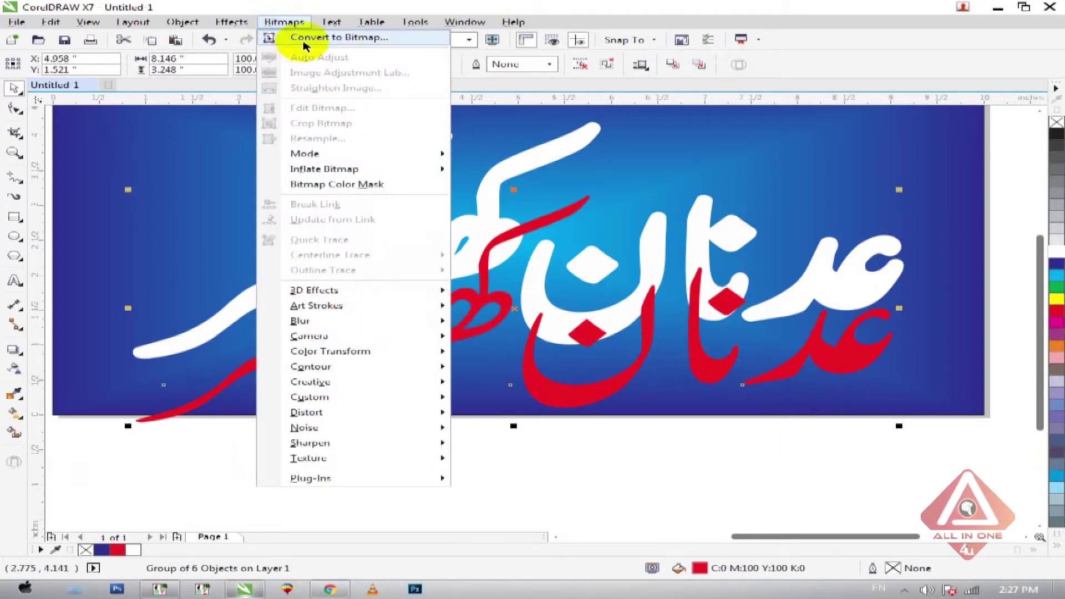
pyautogui.click(305, 39)
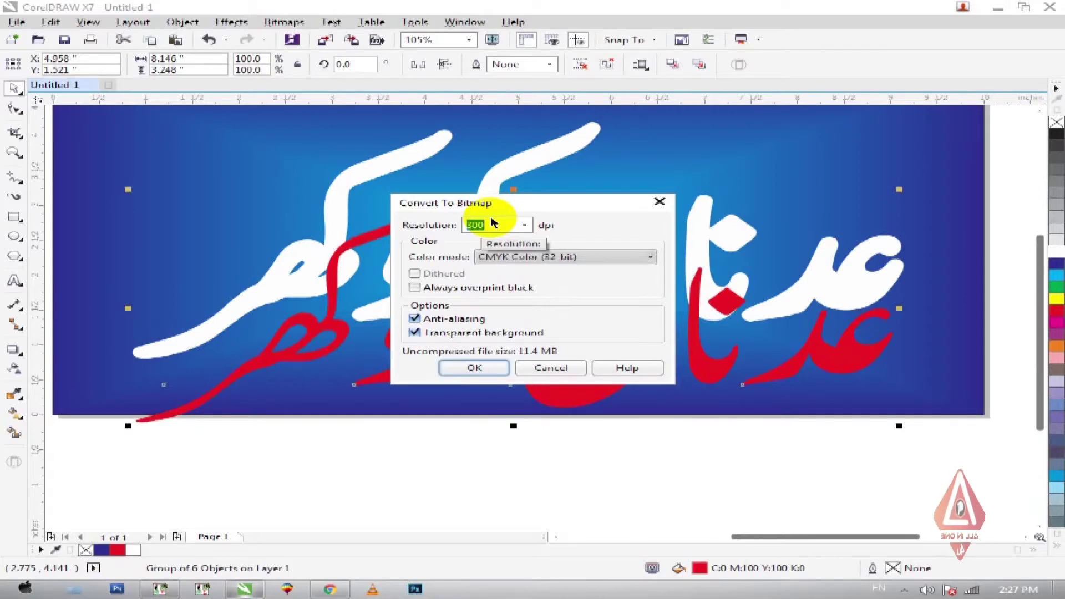
pyautogui.press('Return')
pyautogui.moveTo(844, 301); pyautogui.dragTo(906, 333)
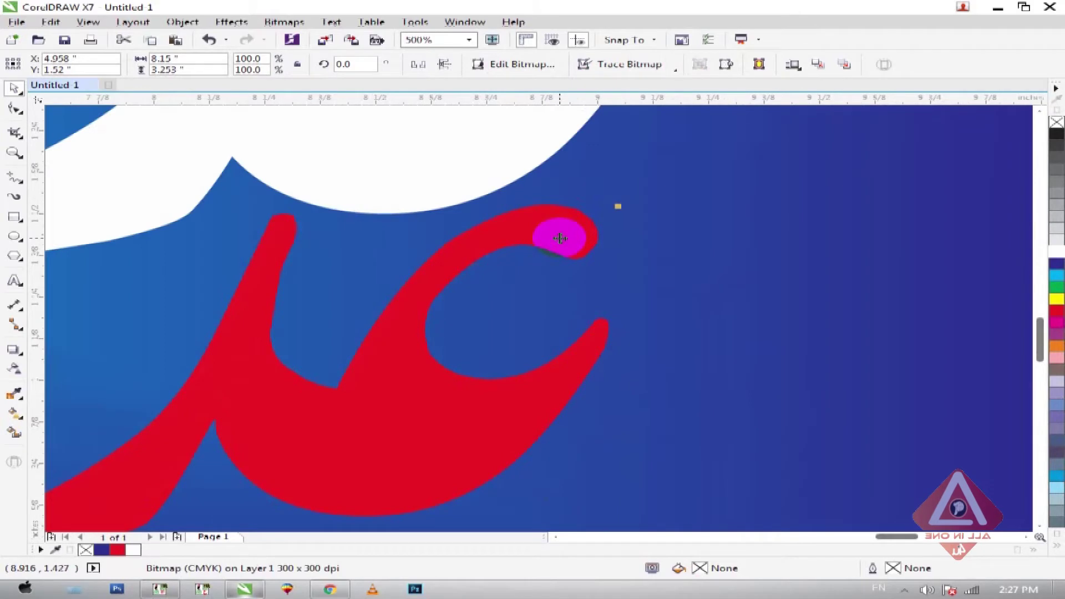
pyautogui.scroll(1, 552, 237)
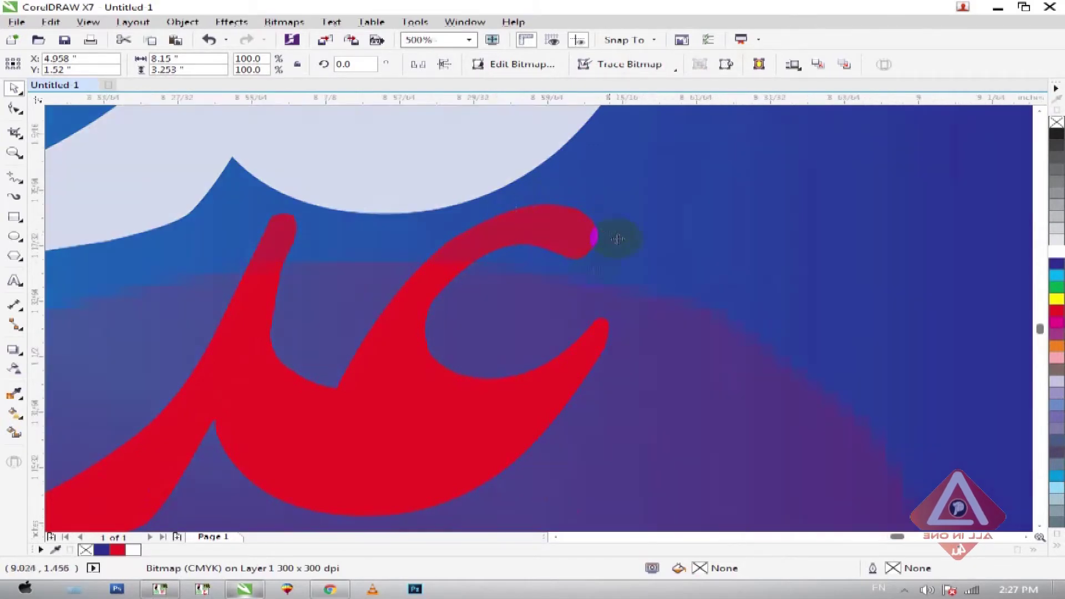
pyautogui.scroll(-2, 625, 306)
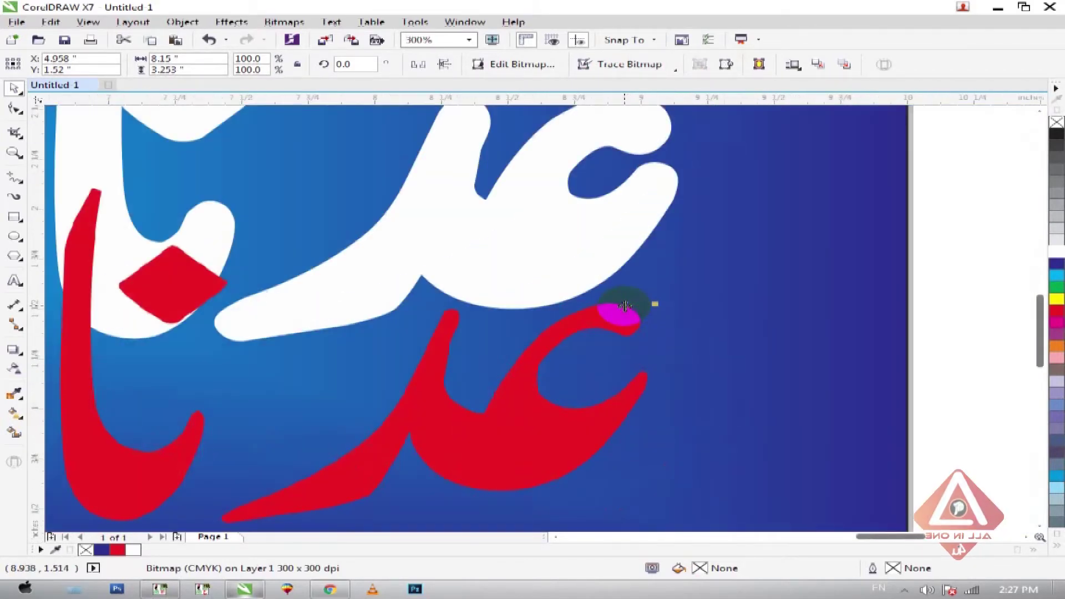
pyautogui.hotkey('ctrl', 'z')
# - Convert the red lettering to a CMYK bitmap at 500 dpi instead
pyautogui.click(281, 23)
pyautogui.click(300, 37)
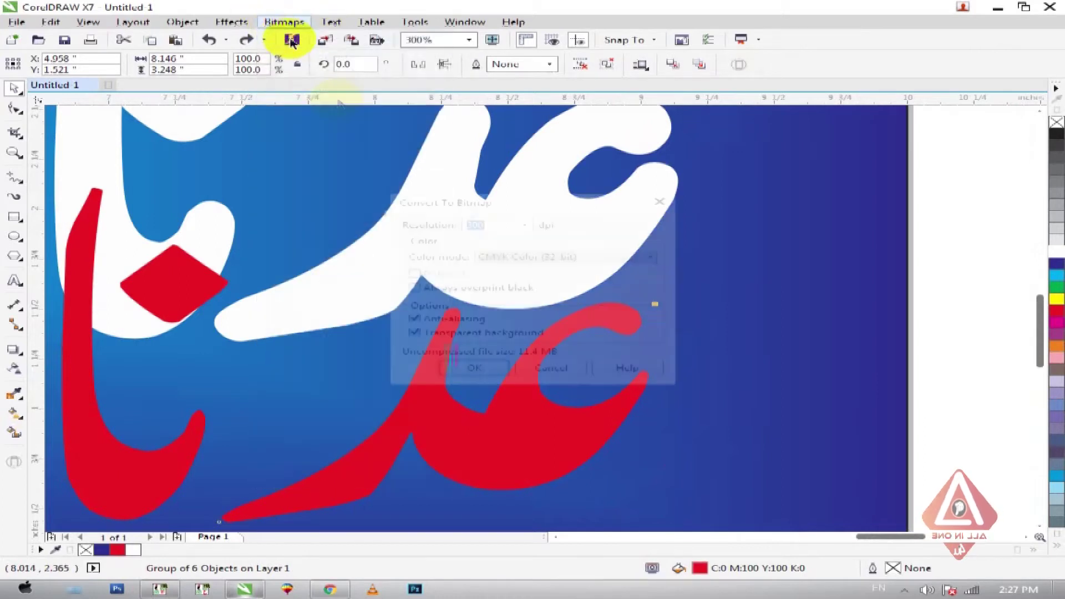
pyautogui.write('500')
pyautogui.press('Return')
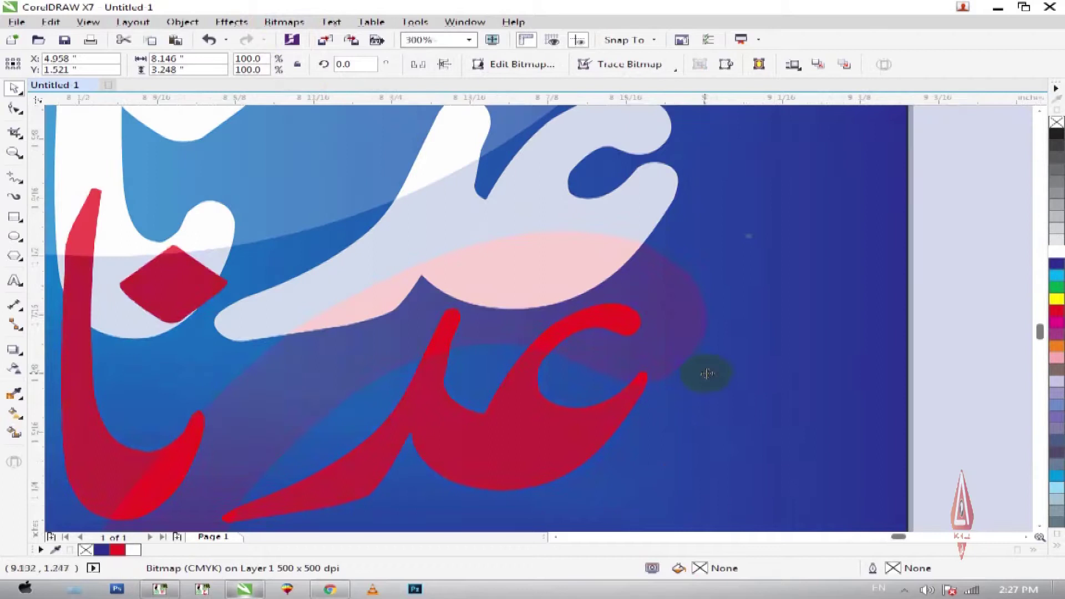
pyautogui.scroll(4, 707, 374)
pyautogui.scroll(-6, 706, 373)
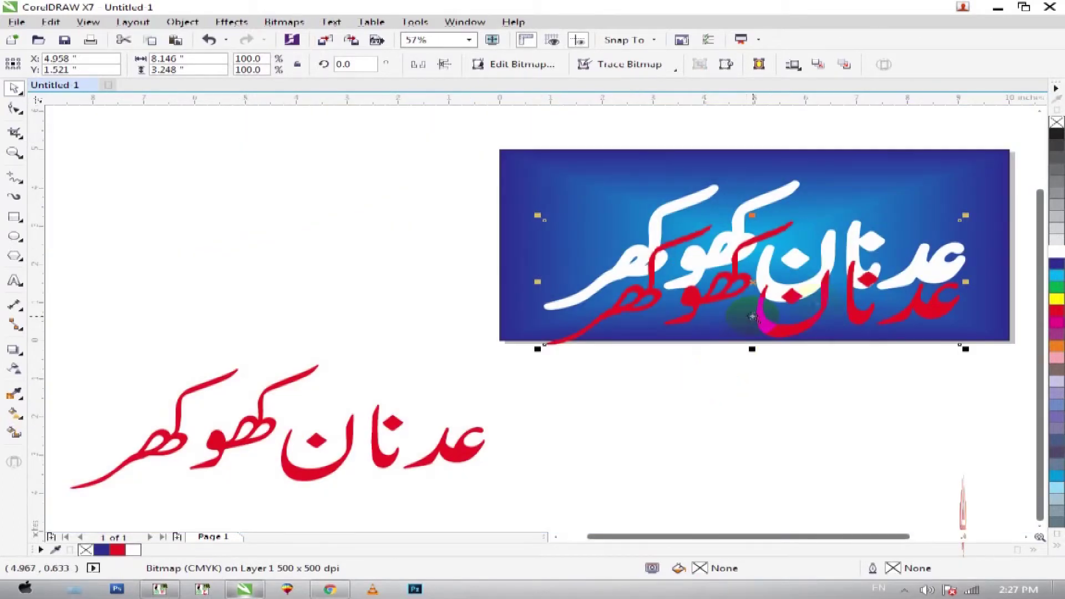
pyautogui.scroll(3, 729, 345)
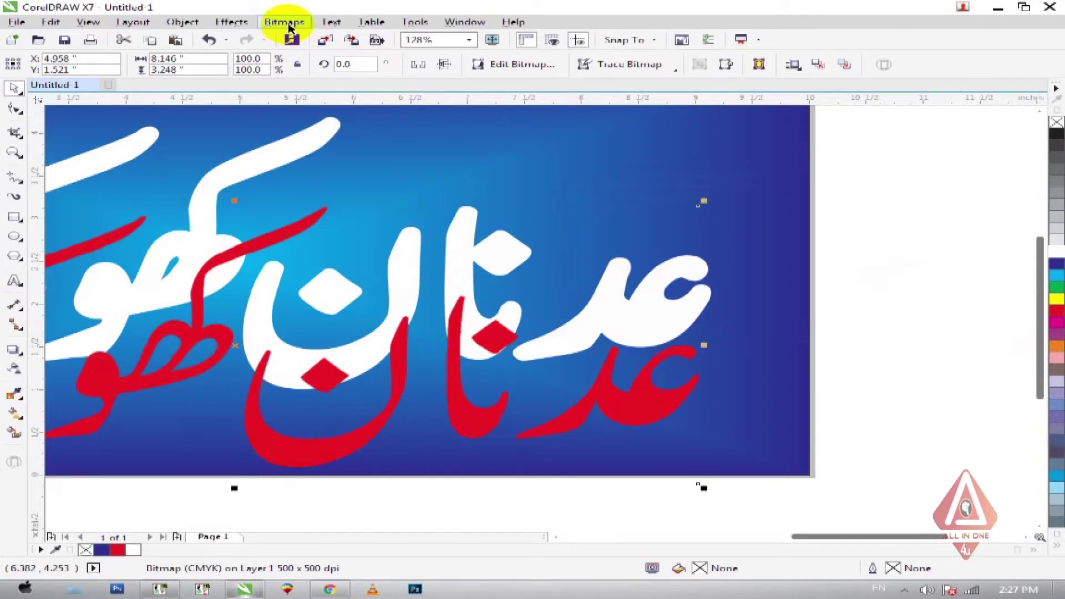
pyautogui.click(285, 22)
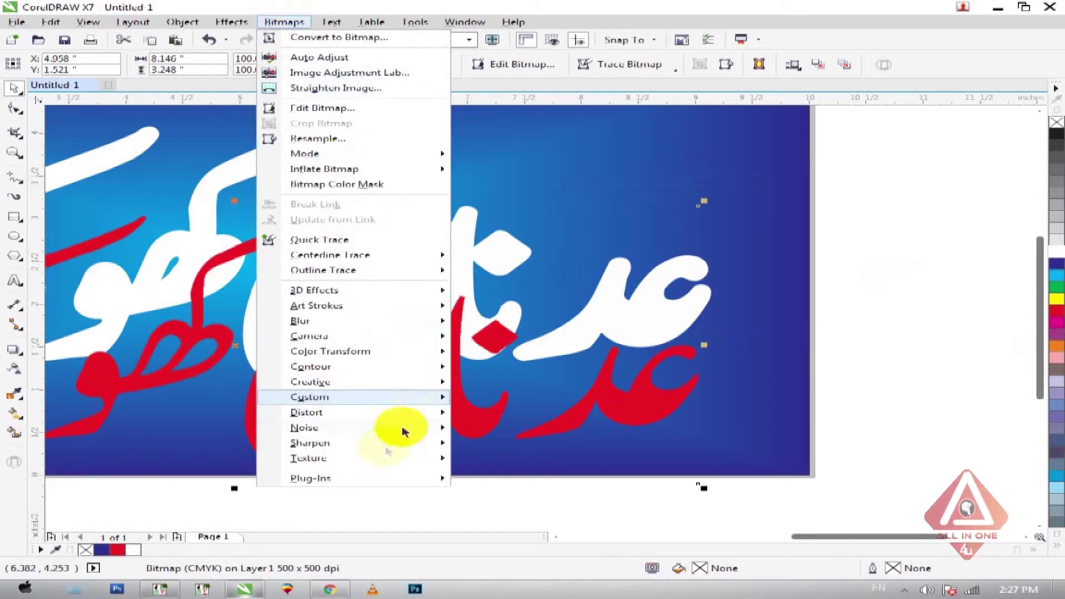
pyautogui.moveTo(375, 467)
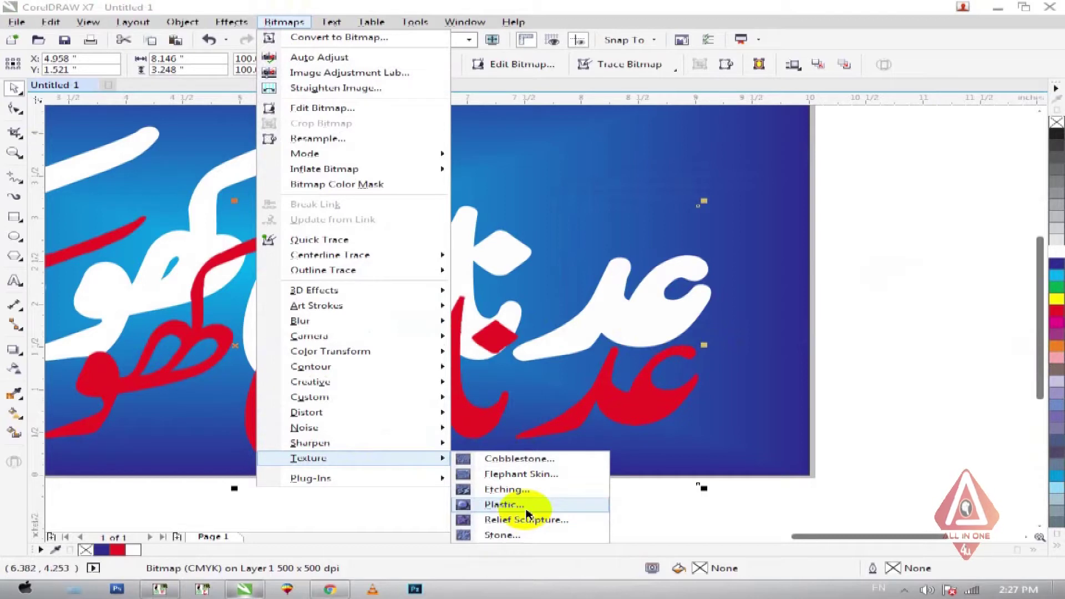
pyautogui.click(525, 510)
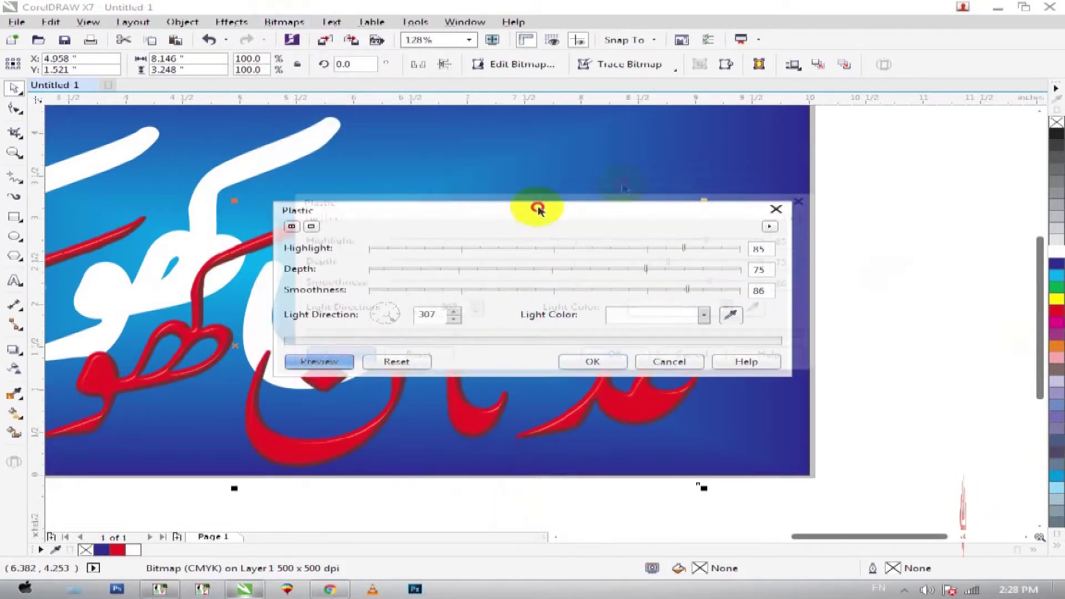
pyautogui.moveTo(530, 210); pyautogui.dragTo(697, 140)
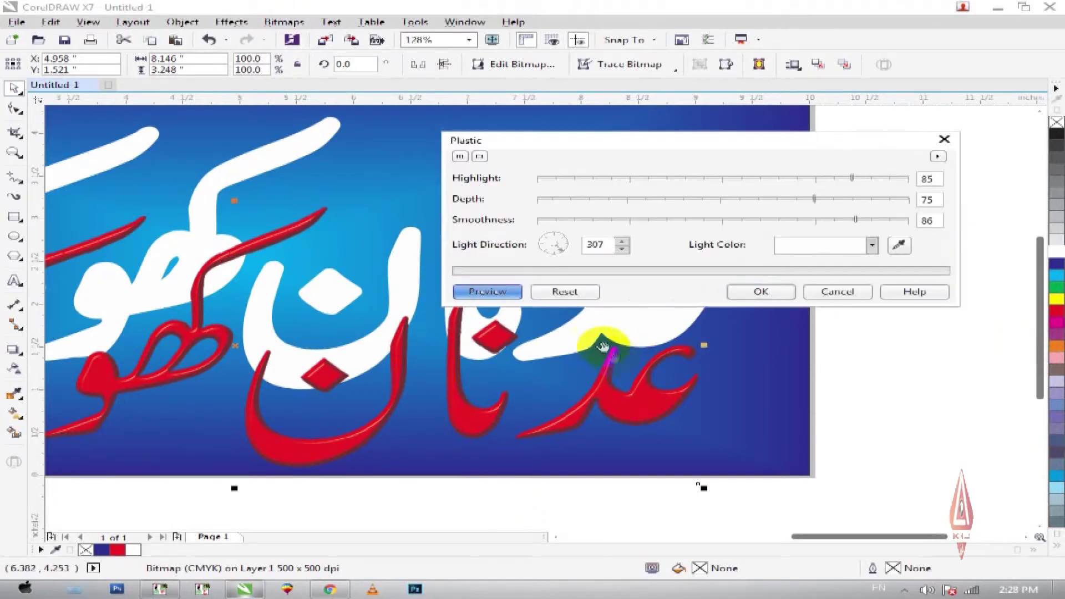
pyautogui.moveTo(620, 363); pyautogui.dragTo(565, 347)
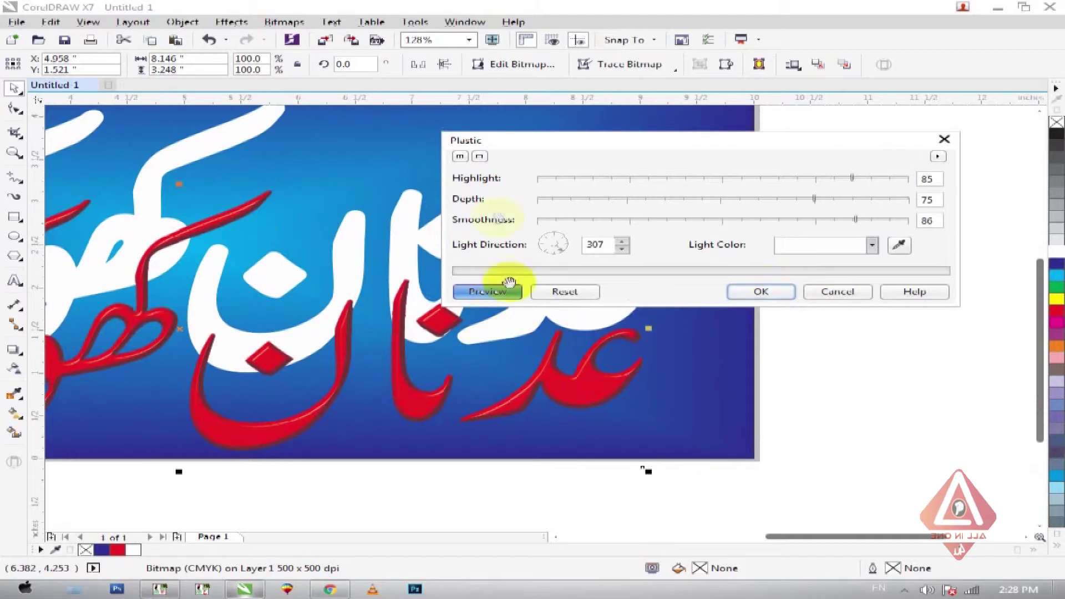
pyautogui.press('Escape')
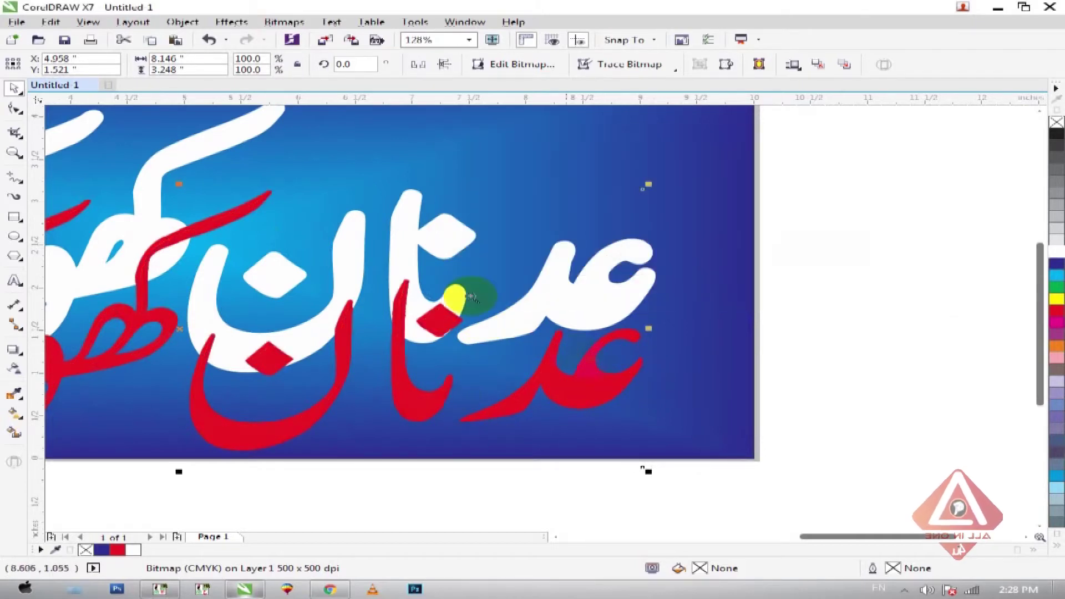
# - Apply the Plastic texture to the red lettering bitmap: Highlight 87, Depth 75, Smoothness 53
pyautogui.scroll(3, 710, 428)
pyautogui.scroll(1, 511, 338)
pyautogui.scroll(-3, 435, 226)
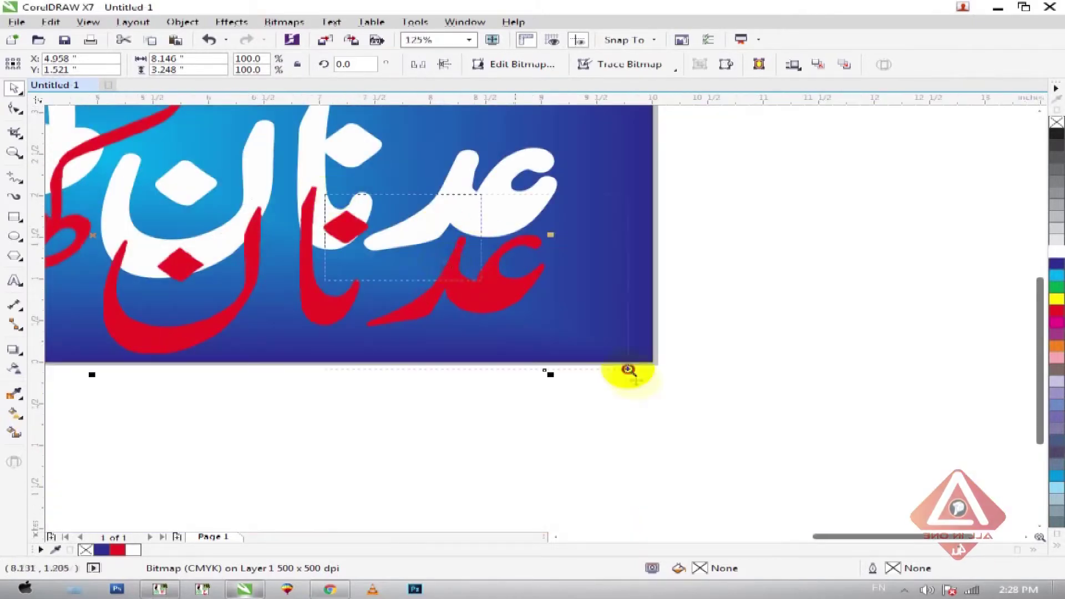
pyautogui.scroll(3, 591, 374)
pyautogui.click(283, 22)
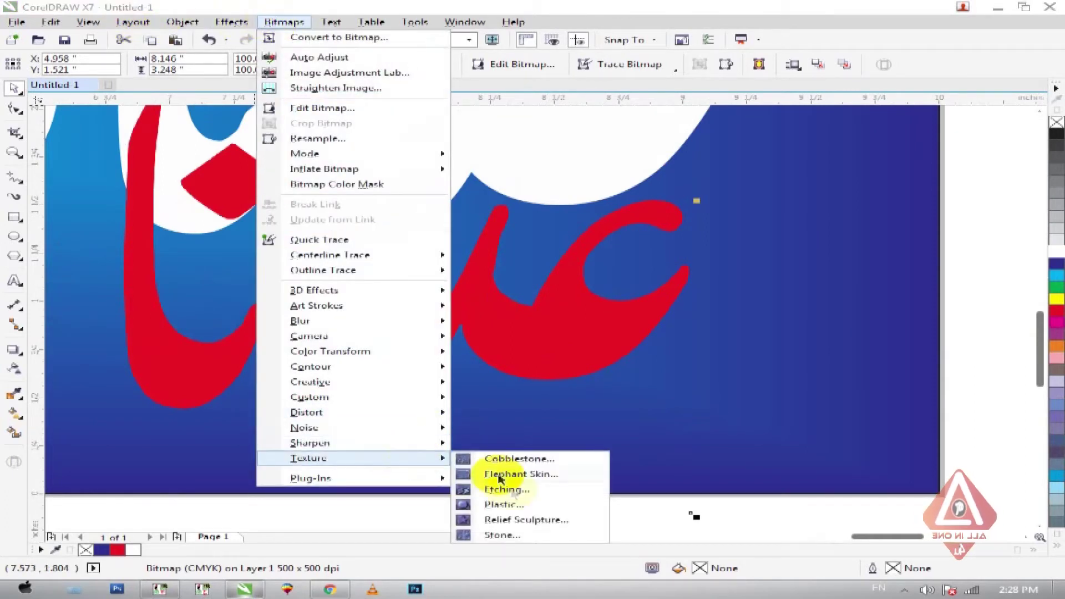
pyautogui.click(512, 508)
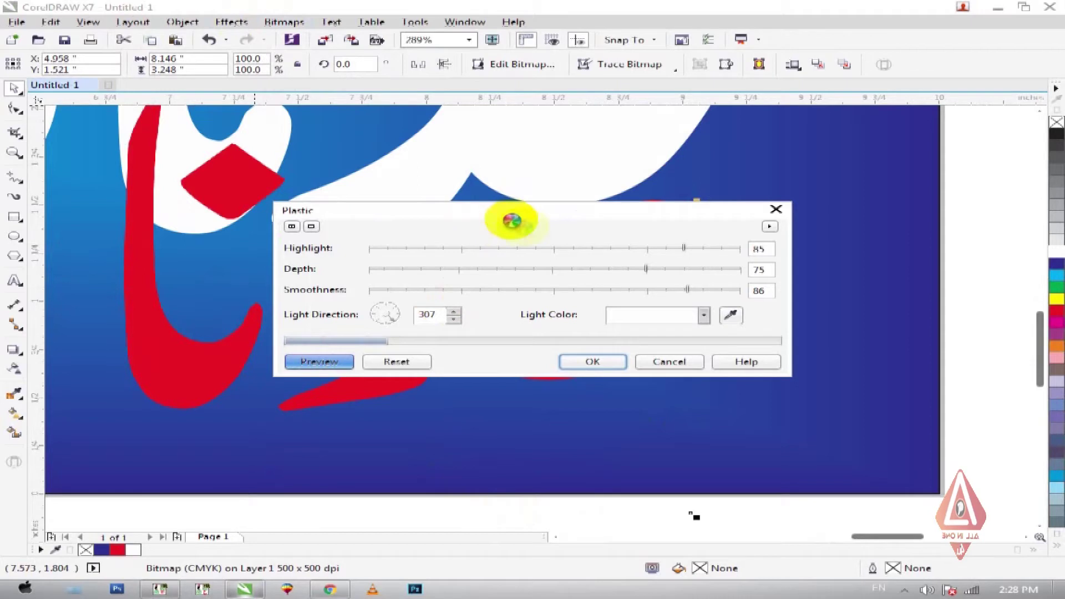
pyautogui.moveTo(464, 216); pyautogui.dragTo(652, 352)
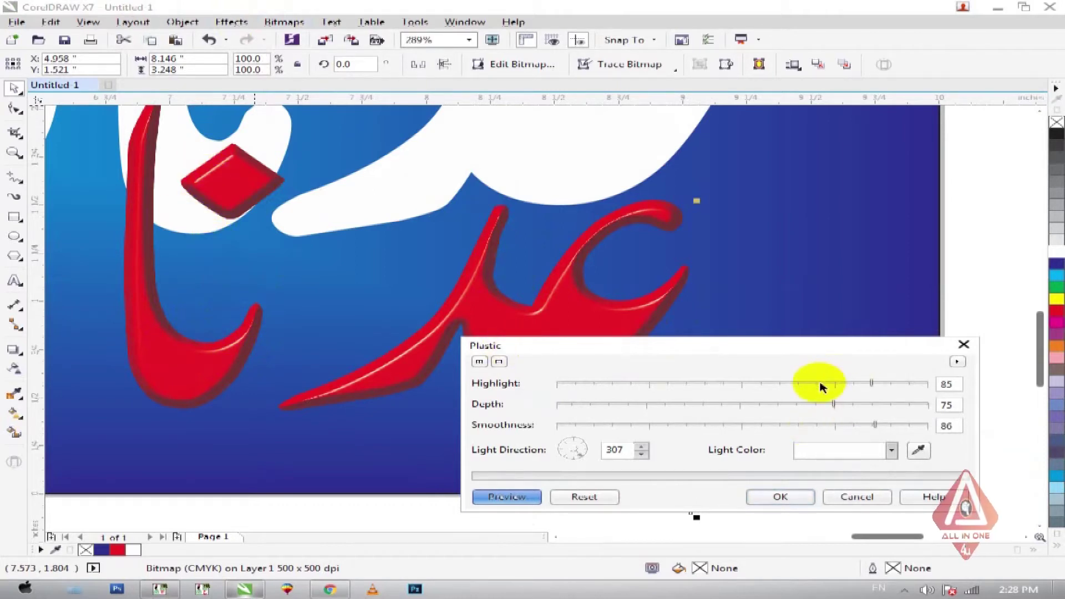
pyautogui.click(805, 384)
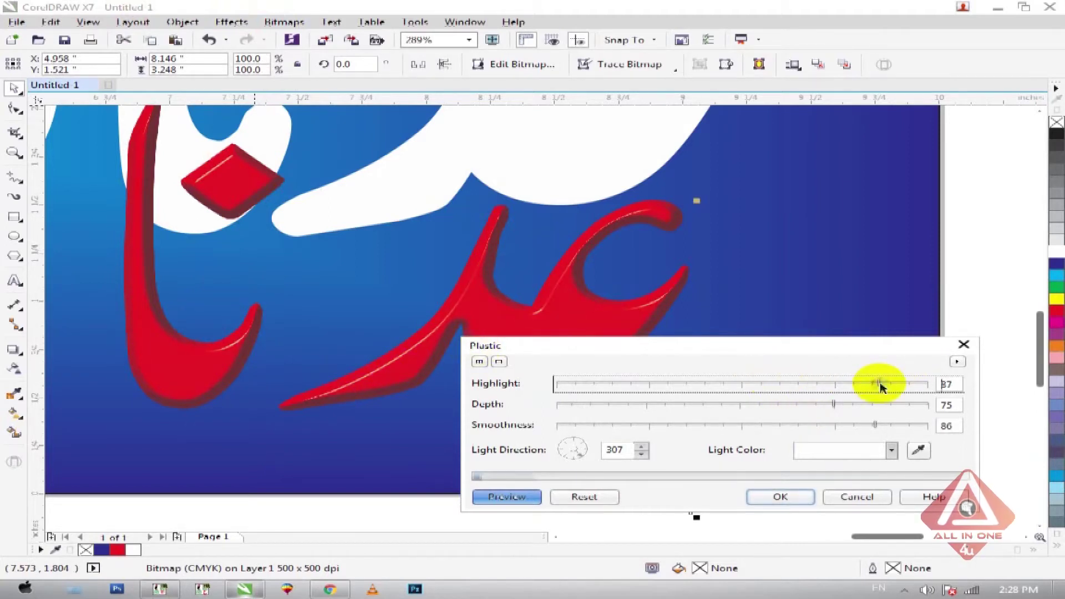
pyautogui.click(794, 427)
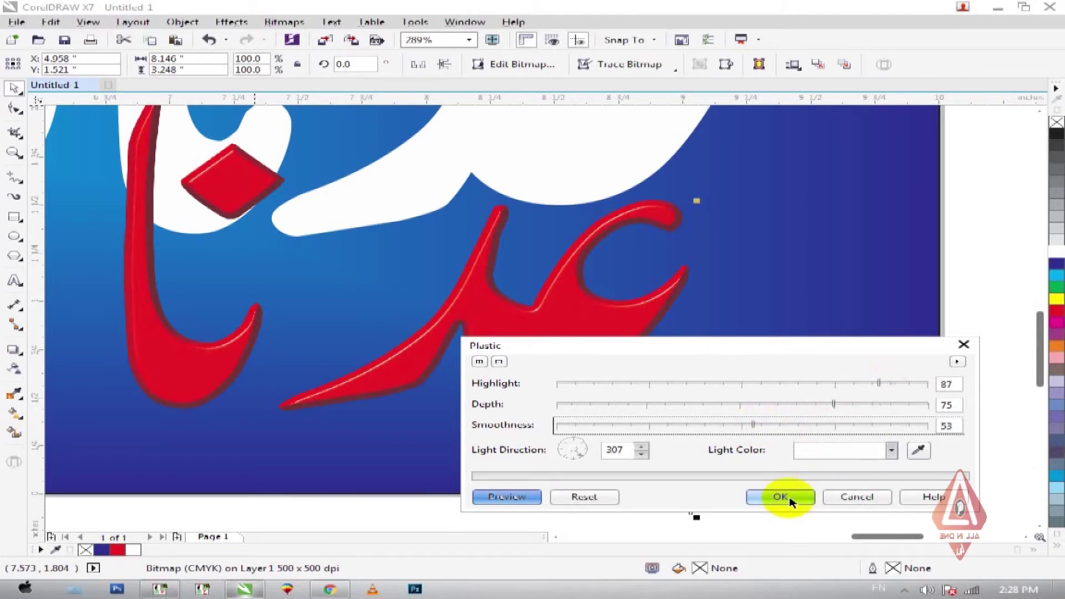
pyautogui.click(790, 502)
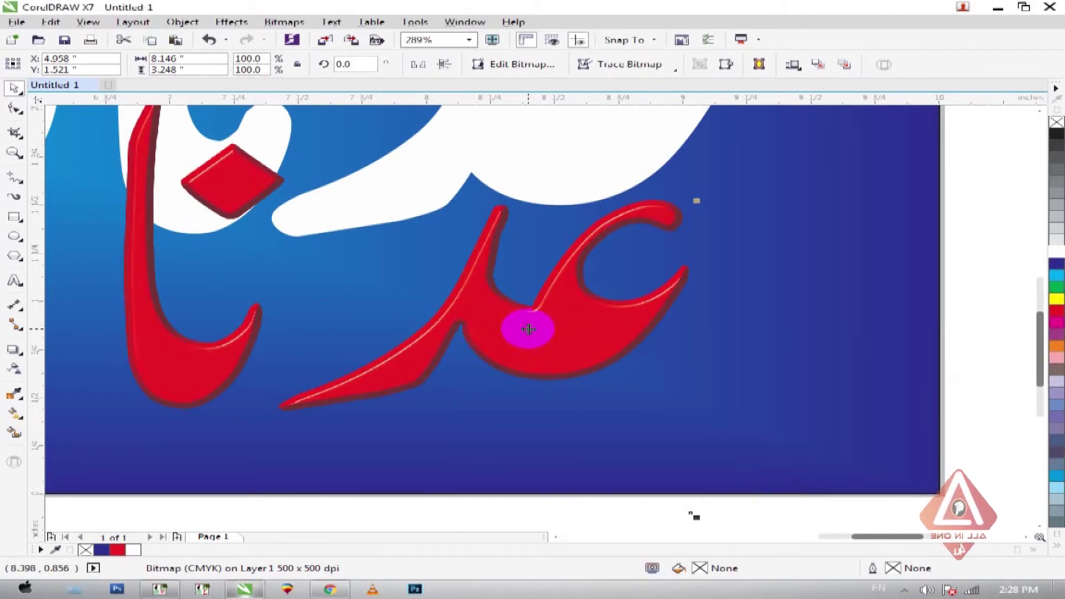
pyautogui.scroll(-2, 529, 329)
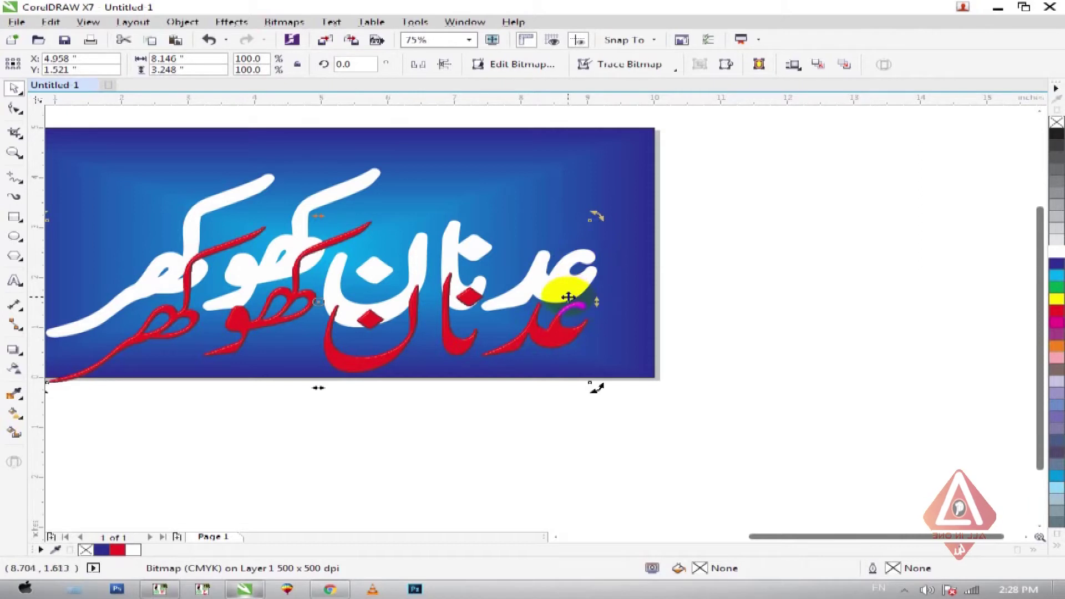
# - Centre the red lettering bitmap over the white Urdu name, then zoom out to the whole page
pyautogui.moveTo(563, 279); pyautogui.dragTo(526, 386)
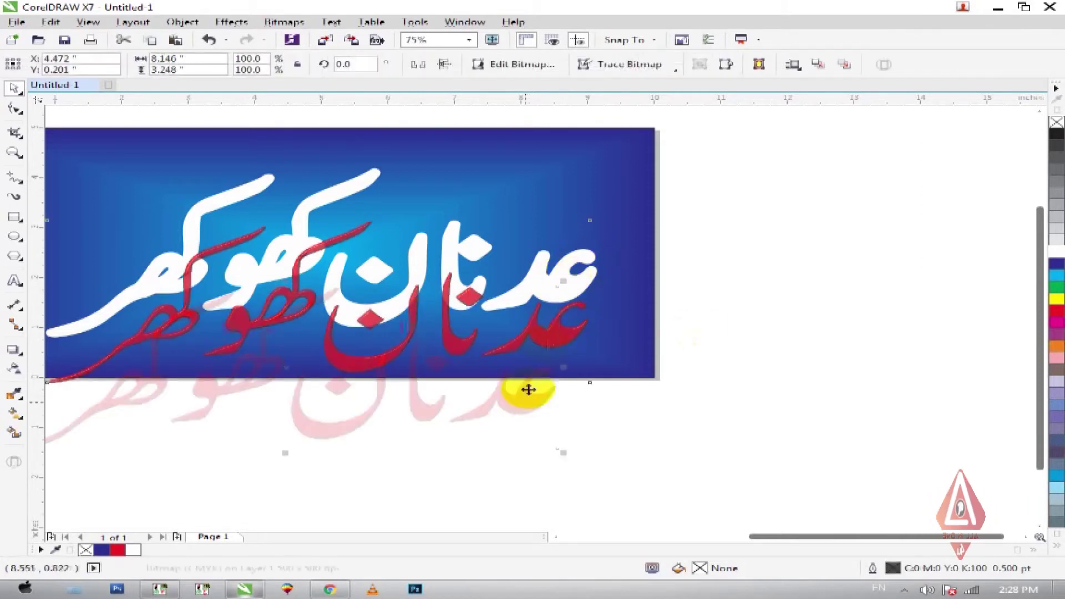
pyautogui.keyDown('shift'); pyautogui.click(543, 264); pyautogui.keyUp('shift')
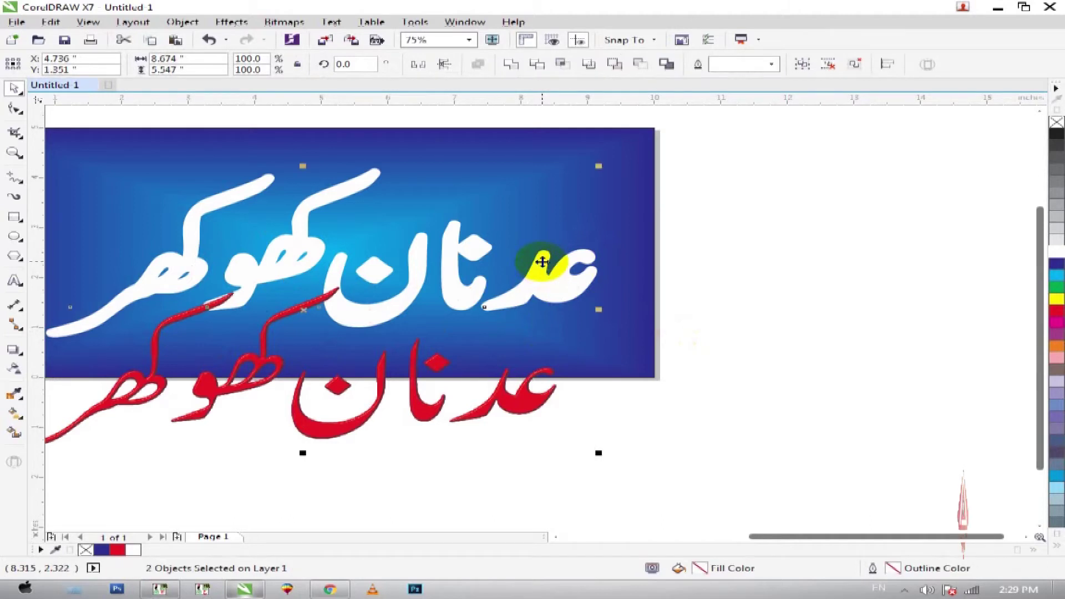
pyautogui.press('e')
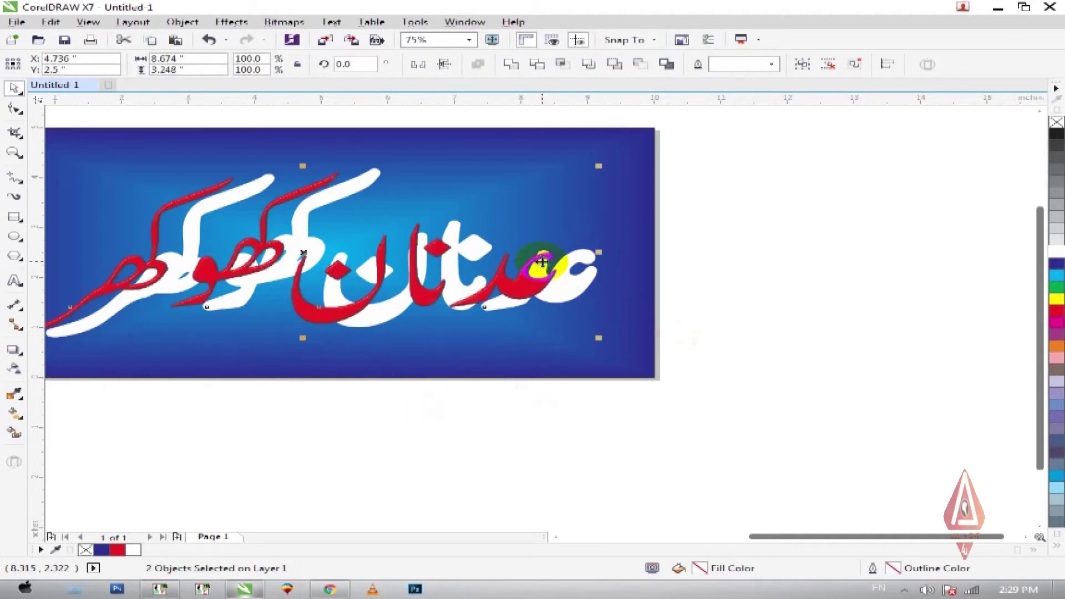
pyautogui.press('c')
pyautogui.click(701, 302)
pyautogui.press('F4')
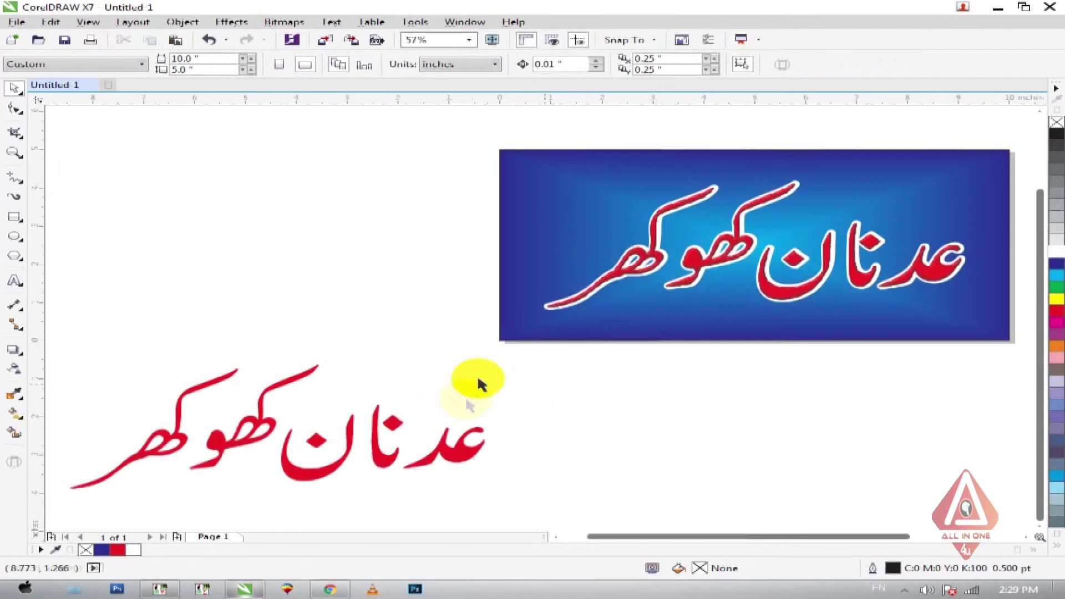
# - Try the spare red name on the banner, then move both red names below it
pyautogui.moveTo(464, 440); pyautogui.dragTo(896, 311)
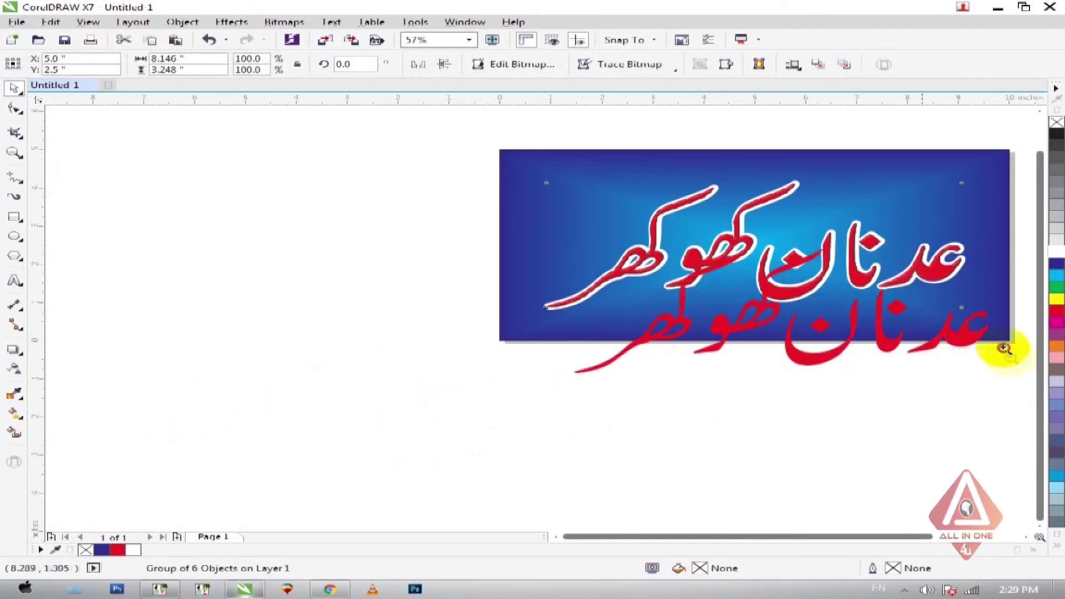
pyautogui.scroll(6, 1006, 350)
pyautogui.scroll(-3, 643, 238)
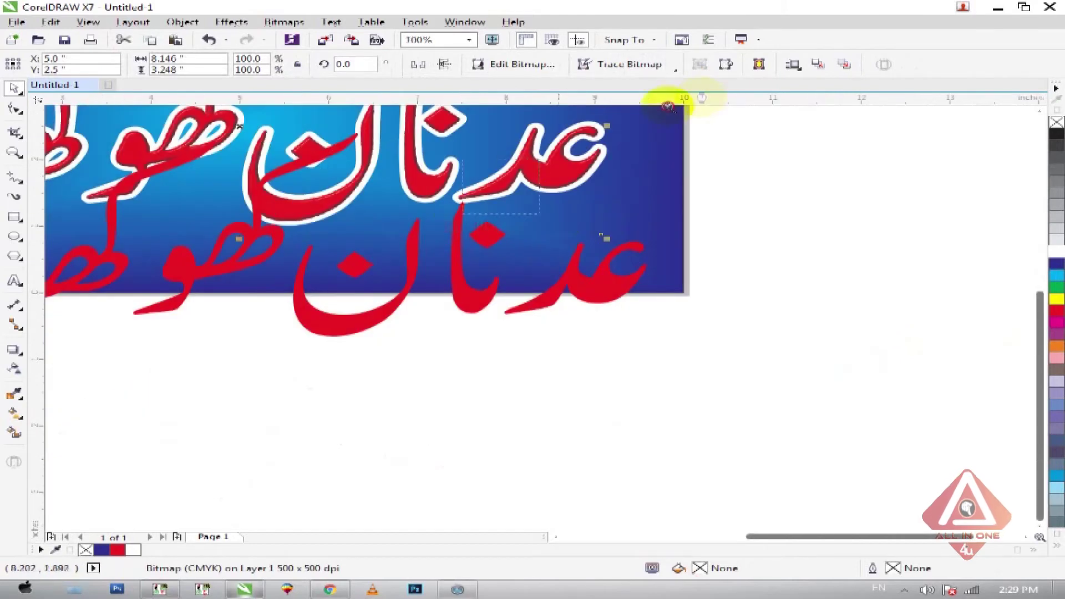
pyautogui.scroll(3, 623, 311)
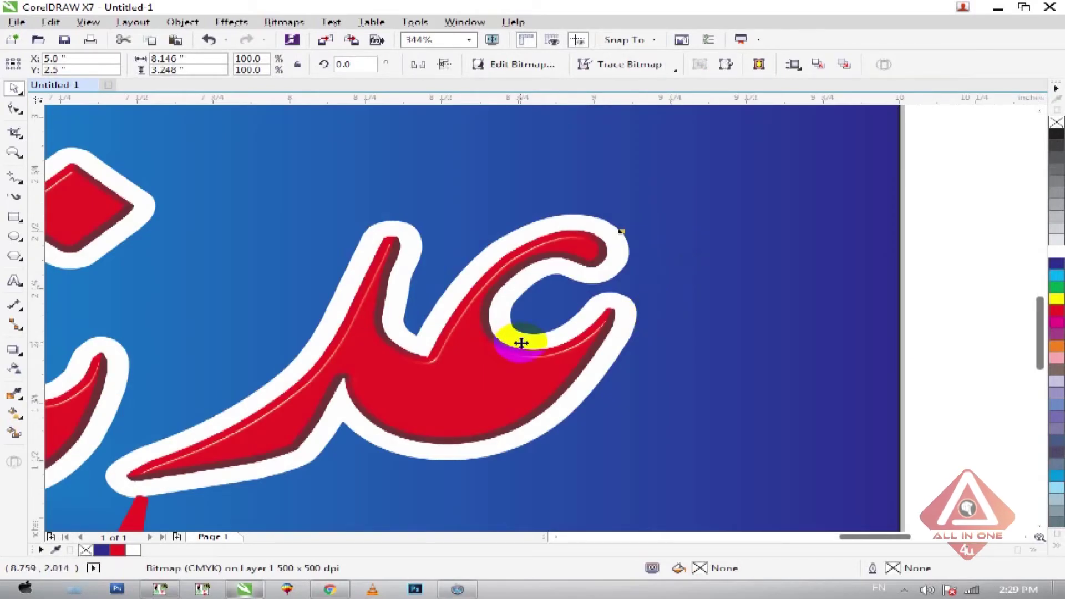
pyautogui.scroll(-6, 521, 343)
pyautogui.moveTo(666, 392); pyautogui.dragTo(721, 489)
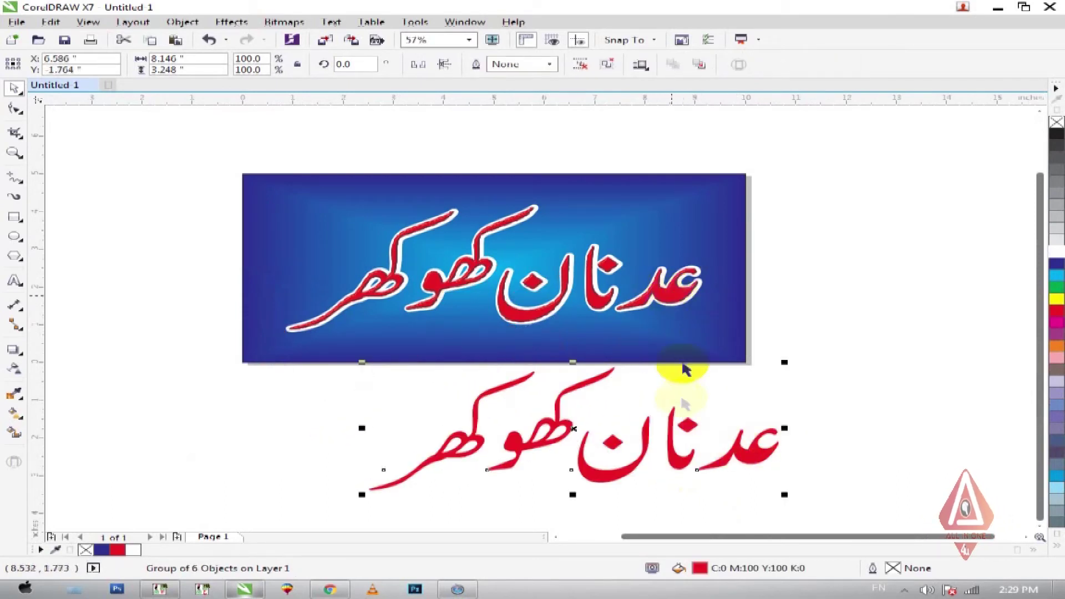
pyautogui.moveTo(674, 292); pyautogui.dragTo(269, 451)
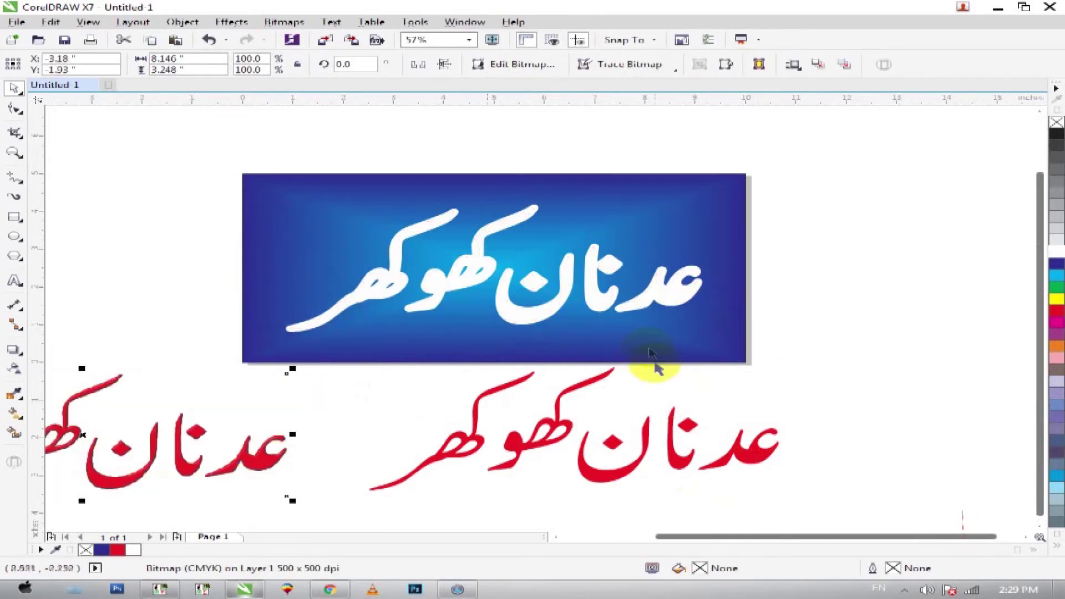
pyautogui.click(669, 291)
# - Fill the banner's name black, recolour the spare name yellow, and drop a yellow copy onto the banner
pyautogui.click(1058, 138)
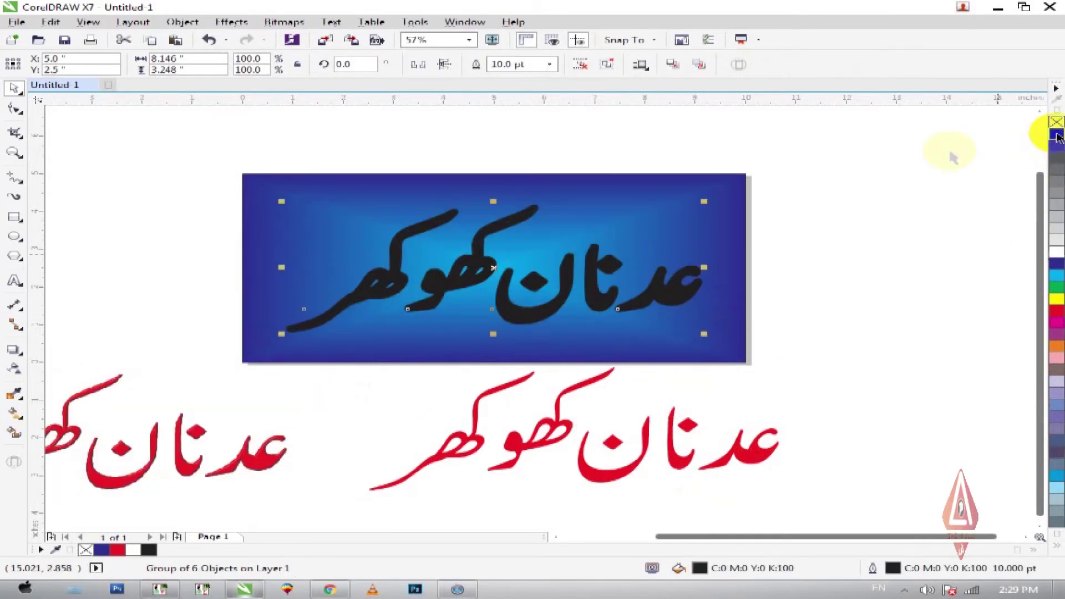
pyautogui.click(676, 462)
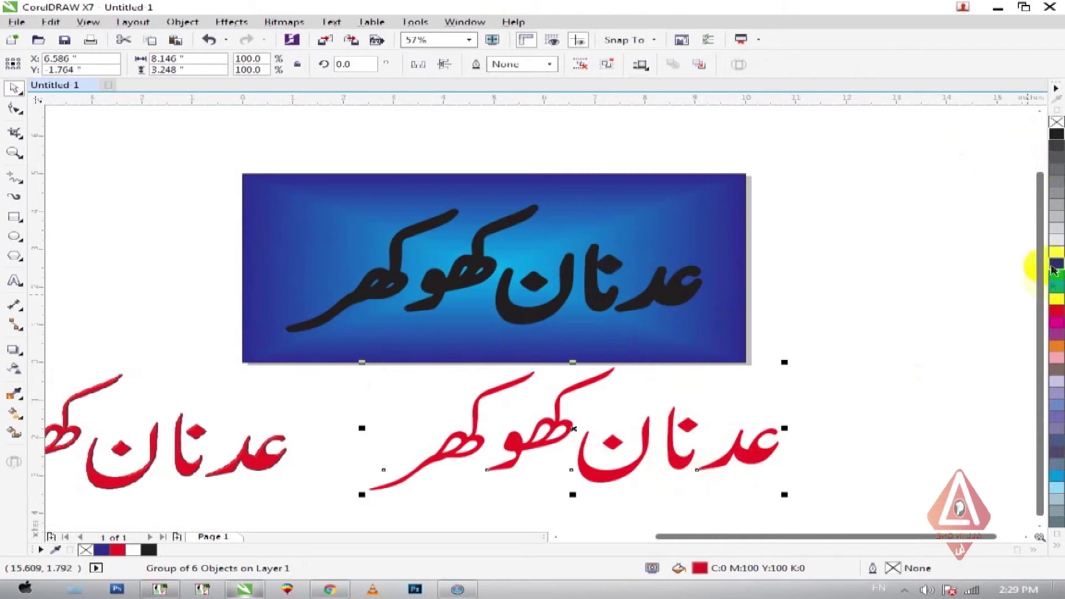
pyautogui.click(1057, 299)
pyautogui.moveTo(682, 468); pyautogui.dragTo(551, 340)
pyautogui.rightClick(551, 341)
pyautogui.click(707, 414)
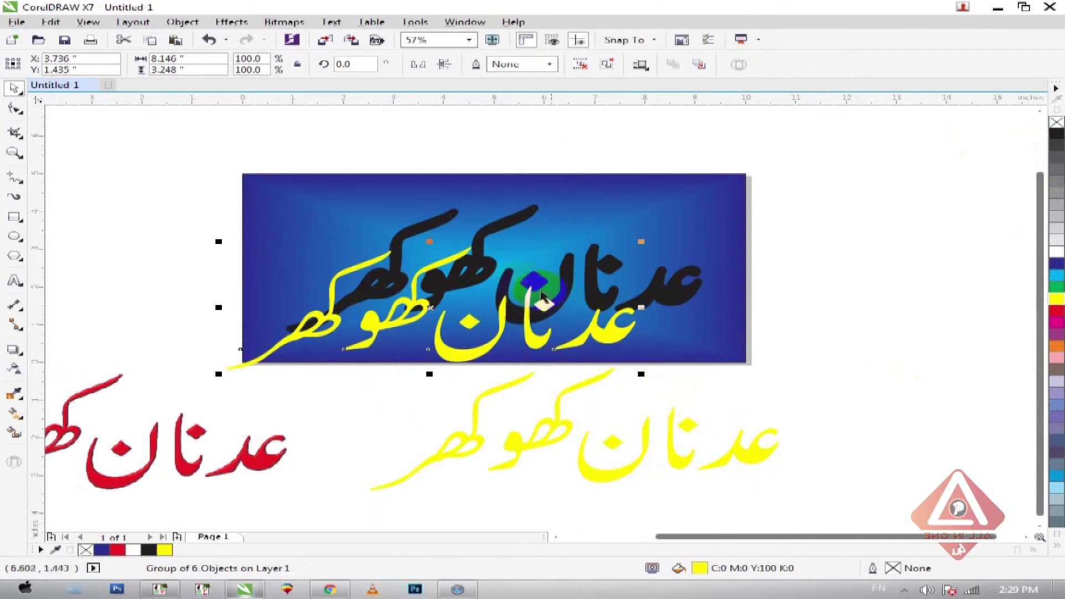
pyautogui.scroll(3, 665, 320)
# - Convert the yellow name on the banner into a bitmap with default settings
pyautogui.click(284, 22)
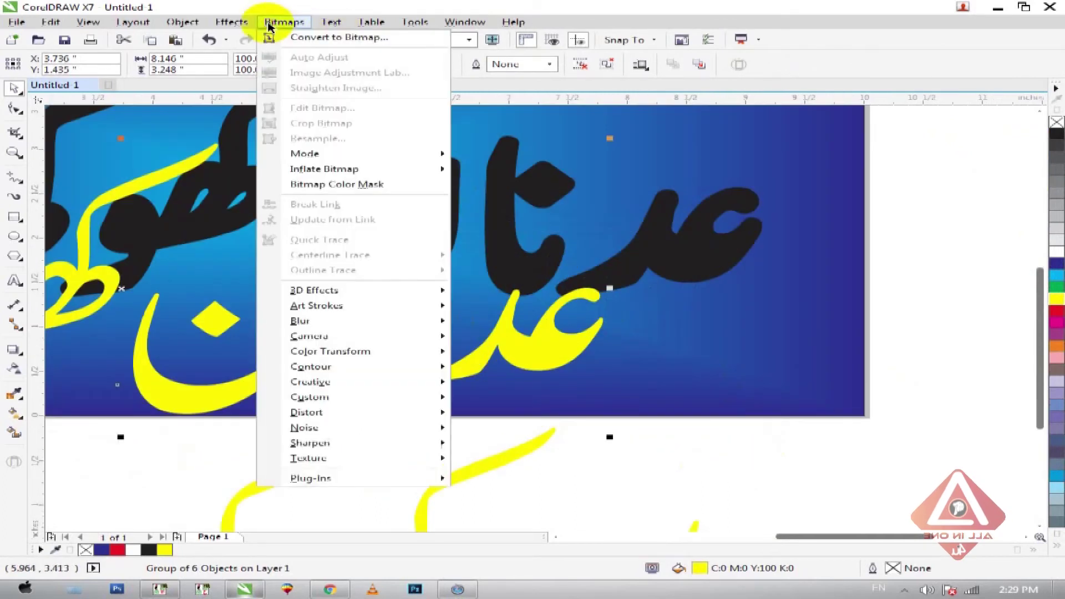
pyautogui.click(286, 40)
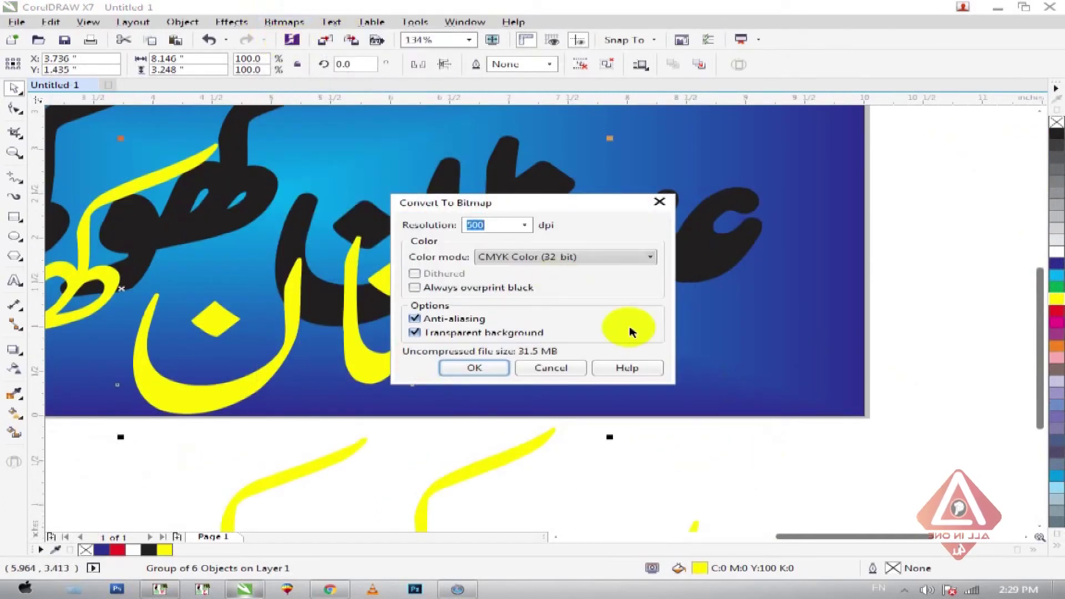
pyautogui.click(476, 367)
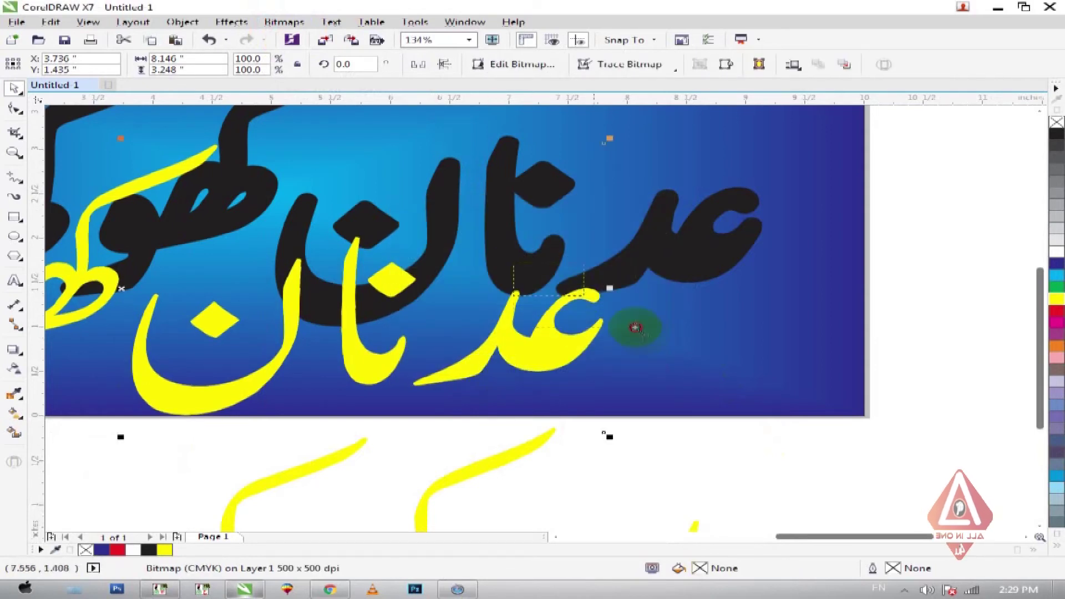
pyautogui.scroll(3, 633, 326)
pyautogui.scroll(-3, 645, 339)
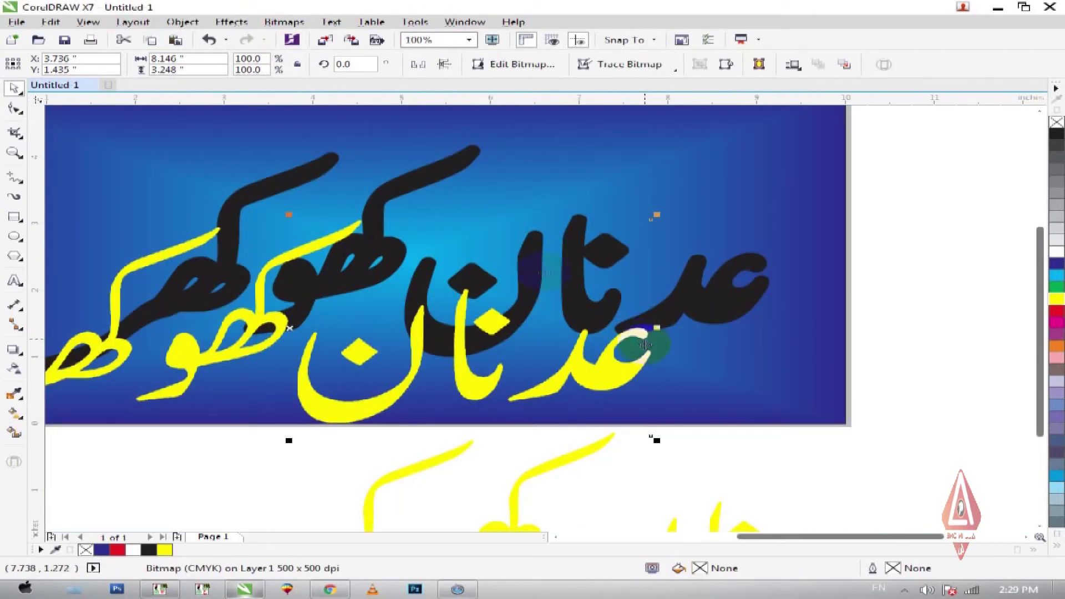
# - Apply the Plastic texture (Highlight 87, Depth 75, Smoothness 53) to the yellow bitmap
pyautogui.click(284, 22)
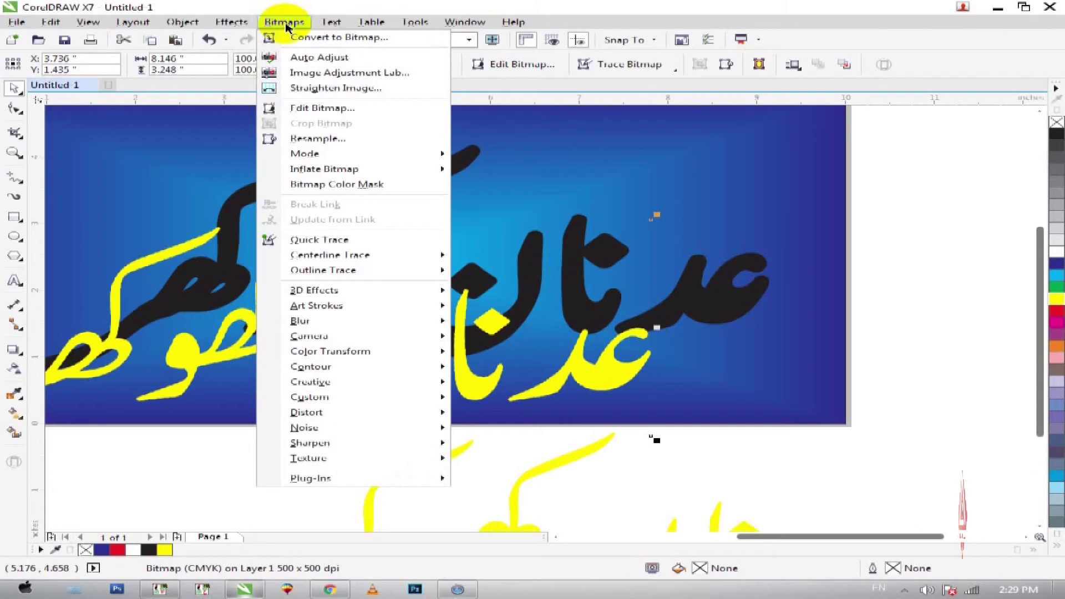
pyautogui.moveTo(404, 461)
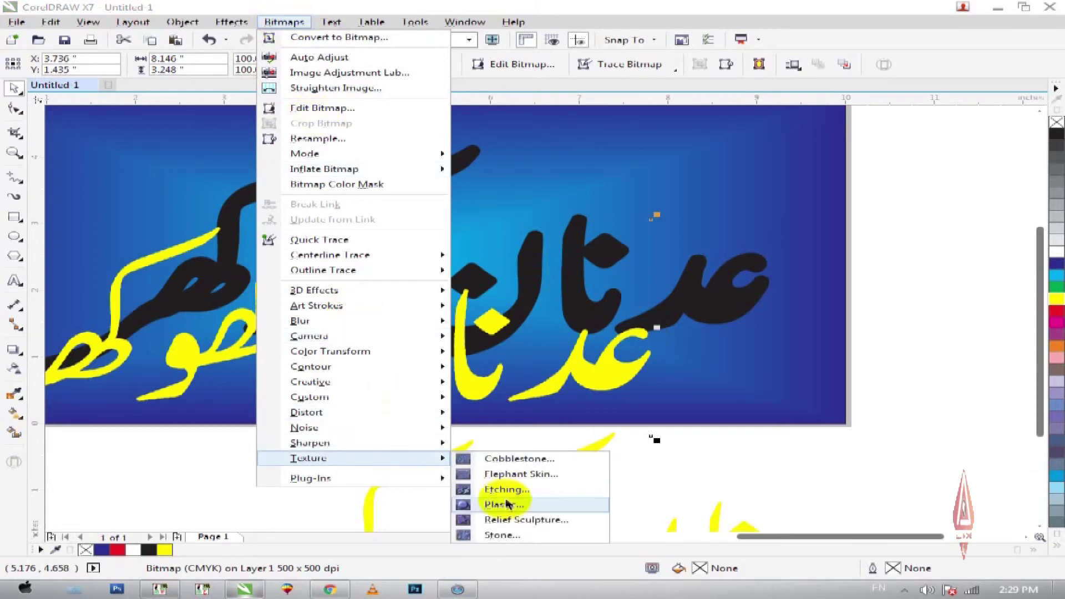
pyautogui.click(507, 503)
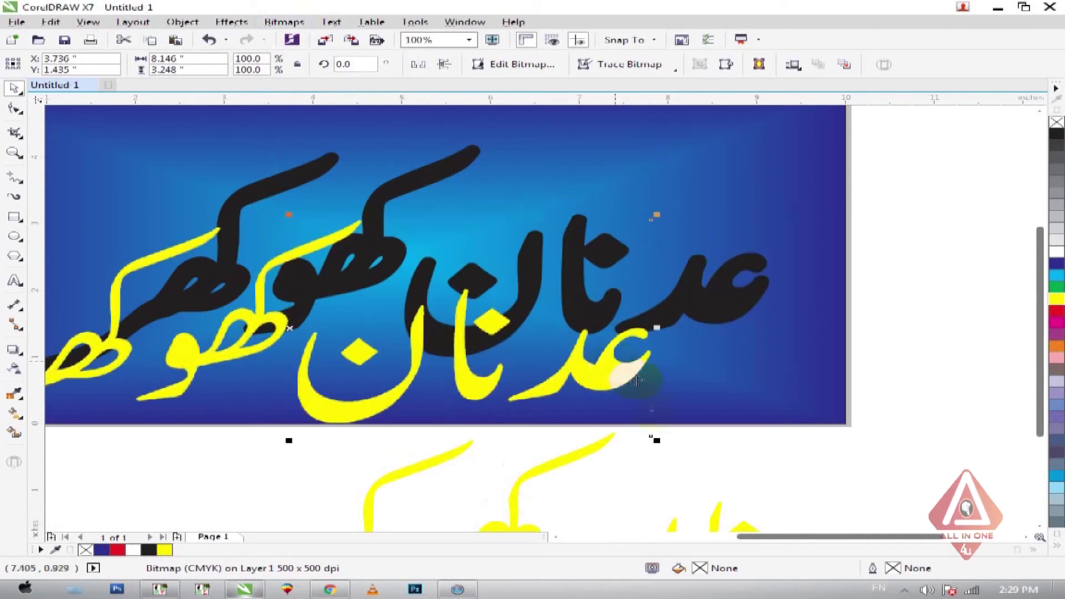
pyautogui.scroll(5, 691, 382)
pyautogui.click(285, 22)
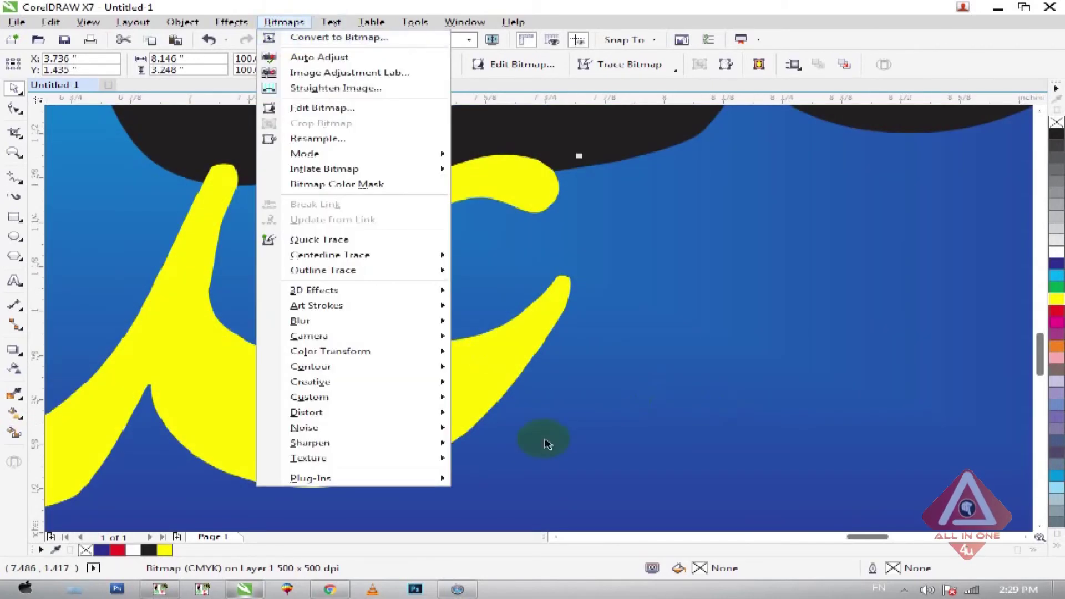
pyautogui.moveTo(377, 459)
pyautogui.click(497, 504)
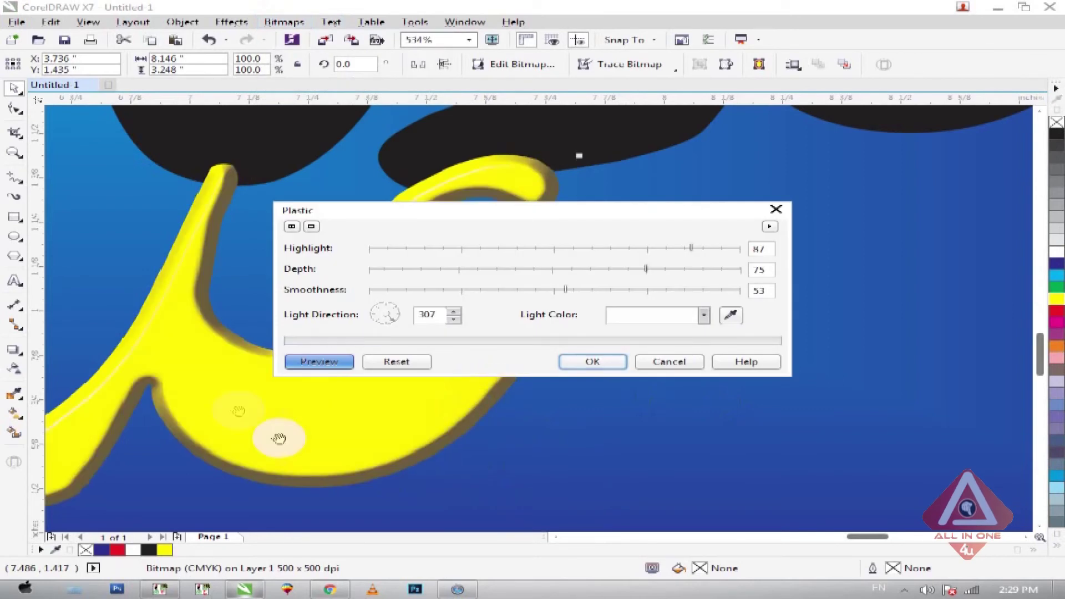
pyautogui.moveTo(493, 216); pyautogui.dragTo(721, 221)
pyautogui.click(833, 366)
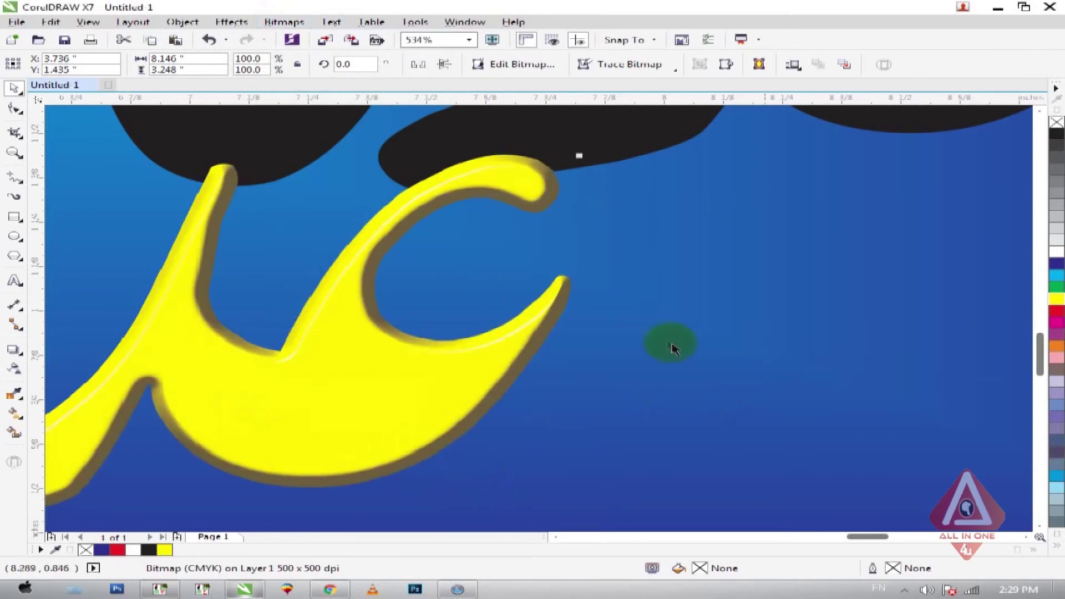
pyautogui.scroll(-6, 673, 347)
# - Centre the yellow plastic name over the black name and close the accidentally opened Help window
pyautogui.keyDown('shift'); pyautogui.click(707, 304); pyautogui.keyUp('shift')
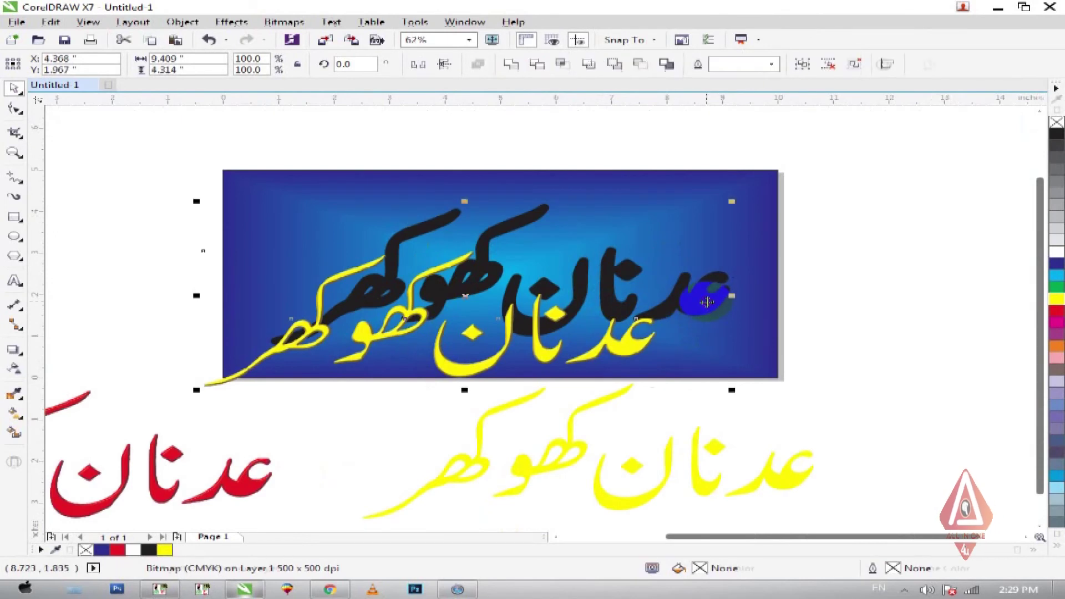
pyautogui.press('c')
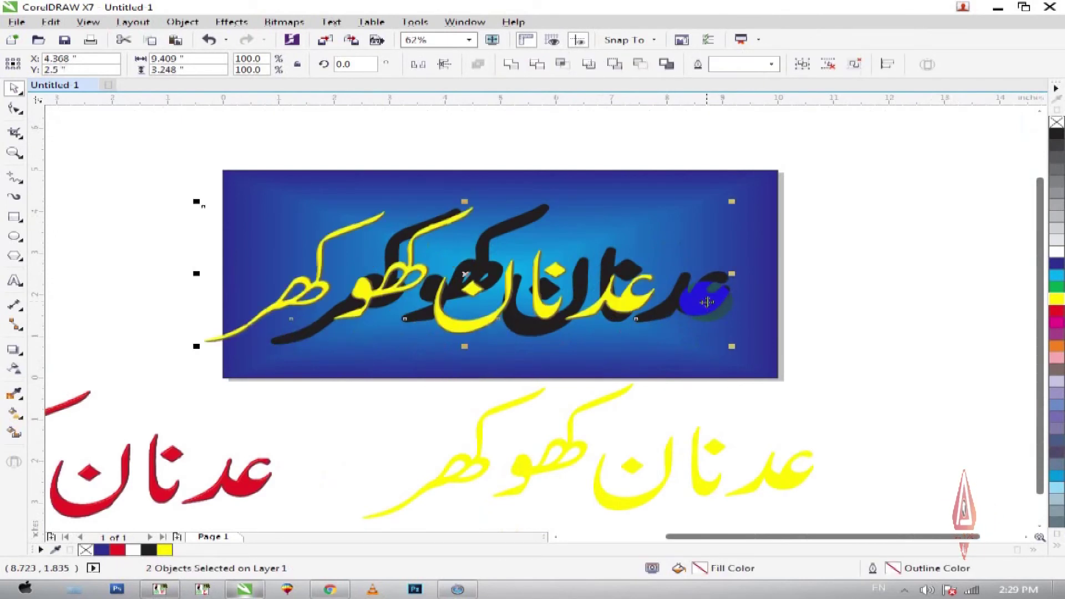
pyautogui.press('e')
pyautogui.click(859, 344)
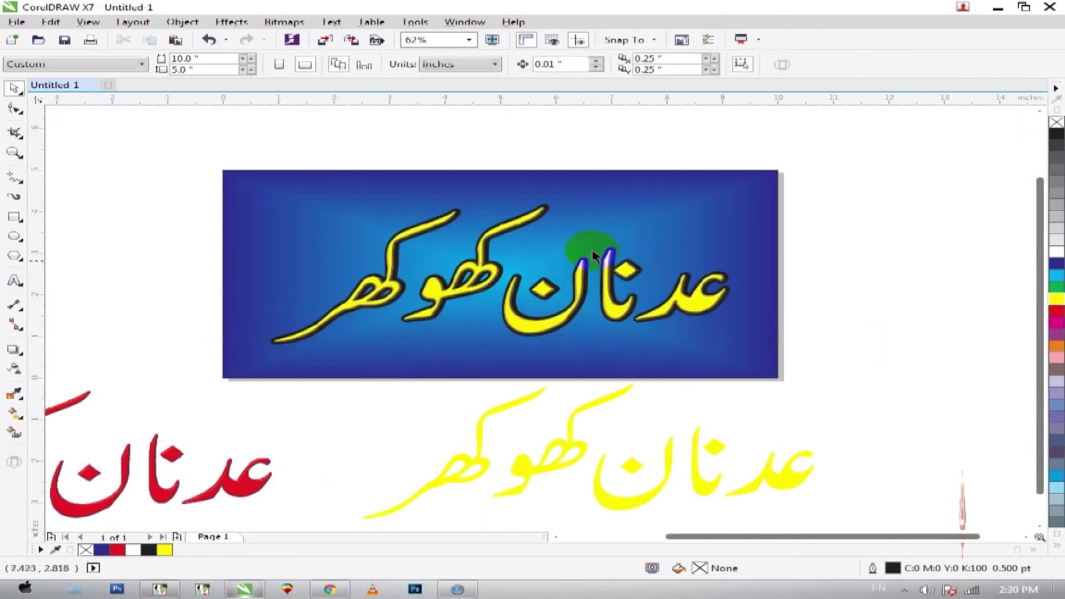
pyautogui.press('F1')
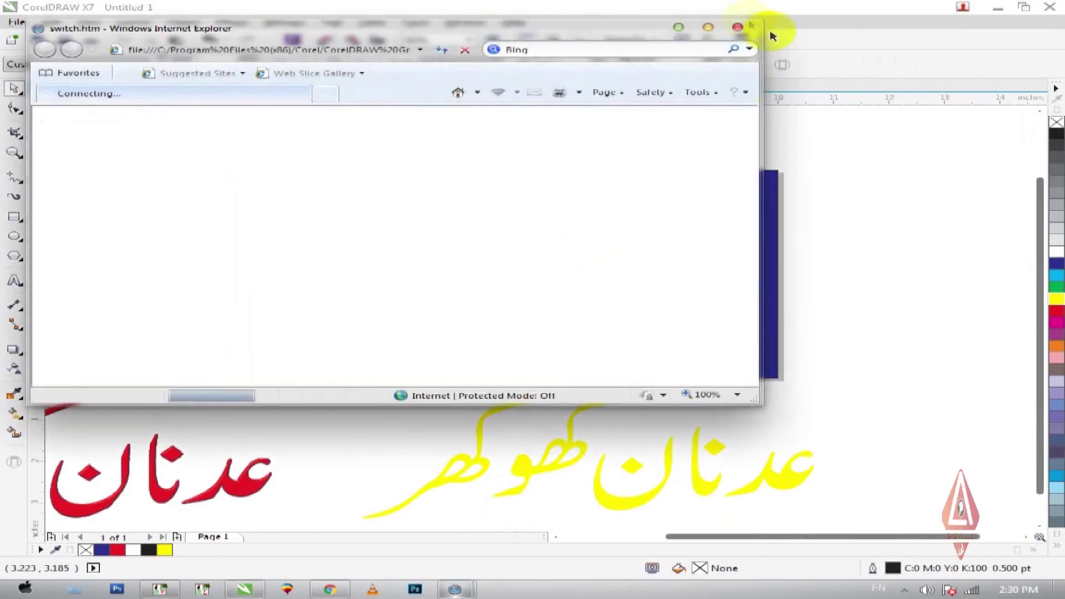
pyautogui.click(827, 181)
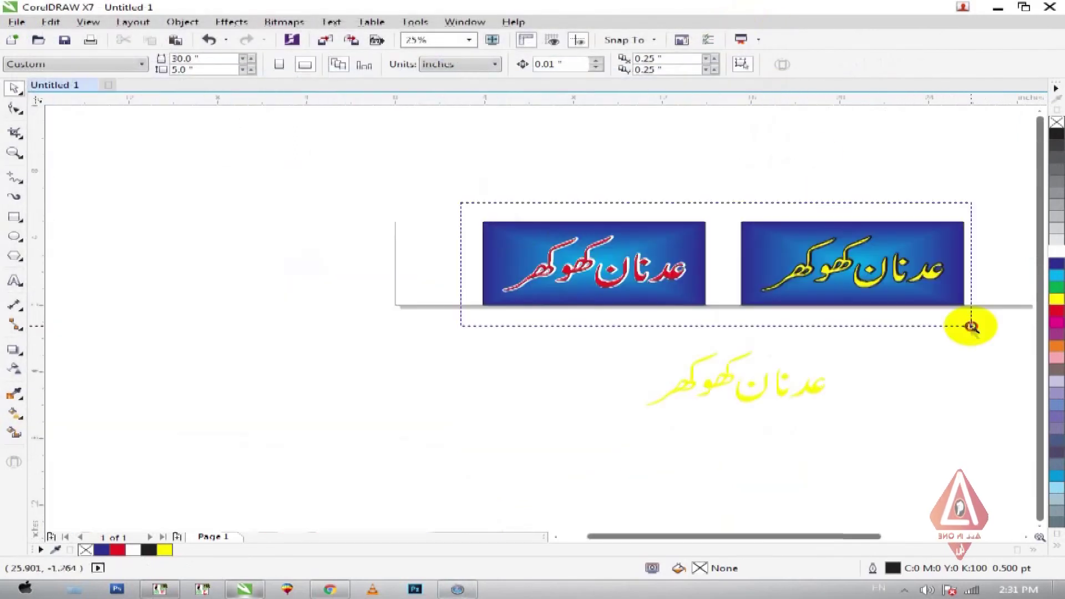
pyautogui.scroll(2, 971, 326)
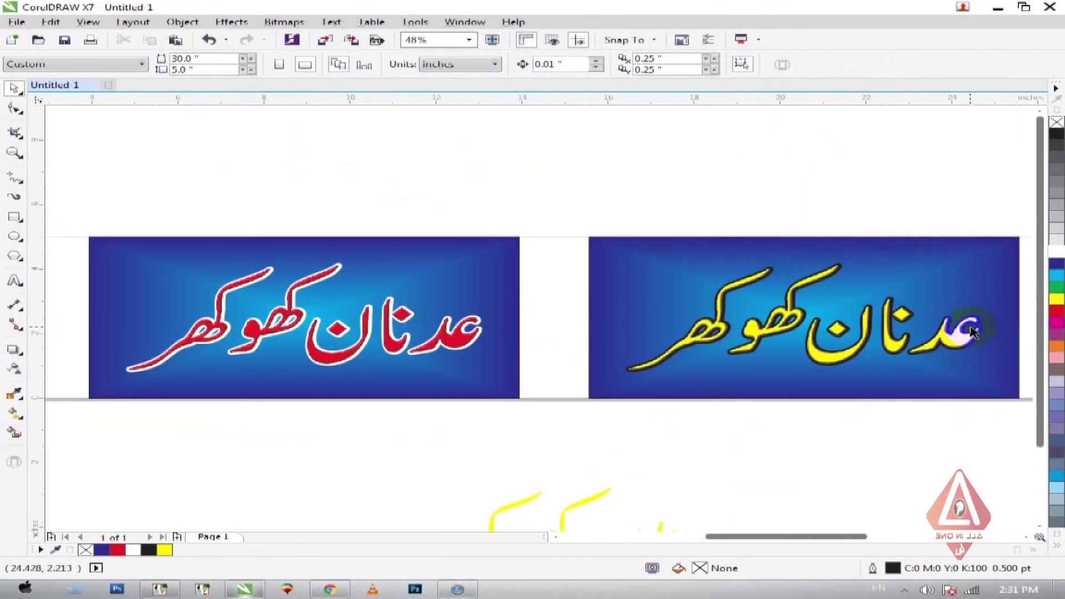